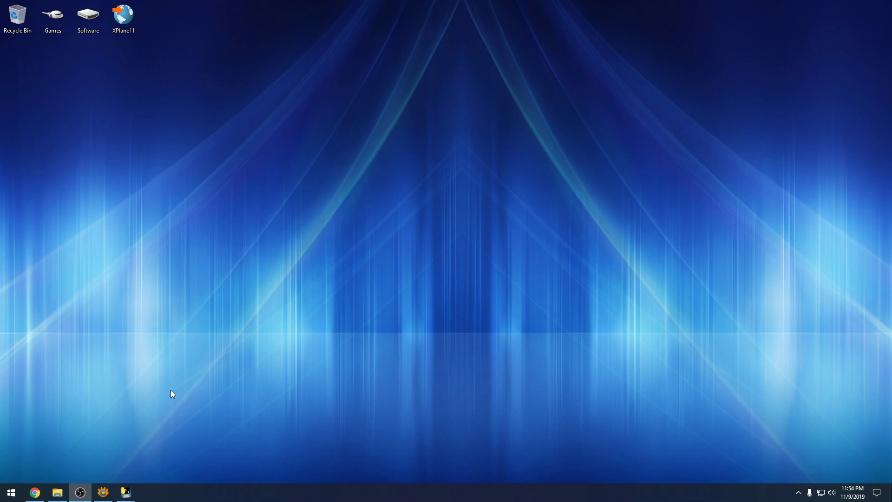
Bring the Ortho4XP 1.30 window forward and open its Config dialog
{"action": "mouse_move", "coordinate": [125, 492]}
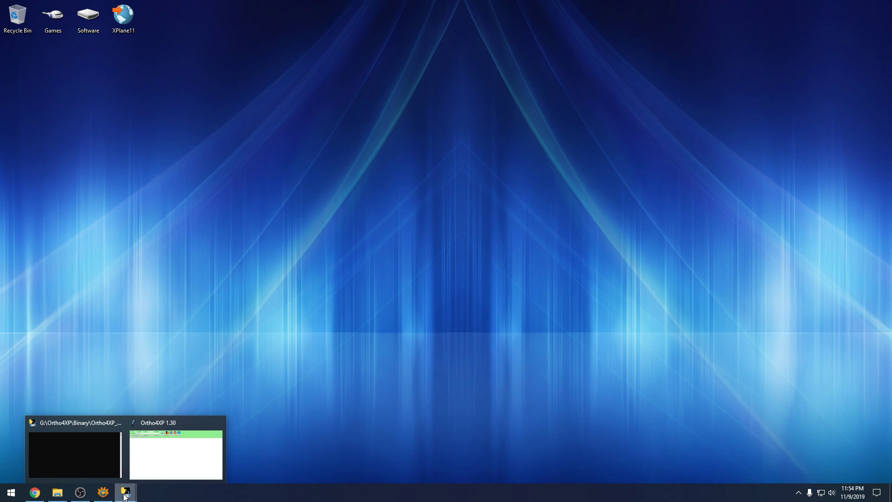
{"action": "left_click", "coordinate": [183, 456]}
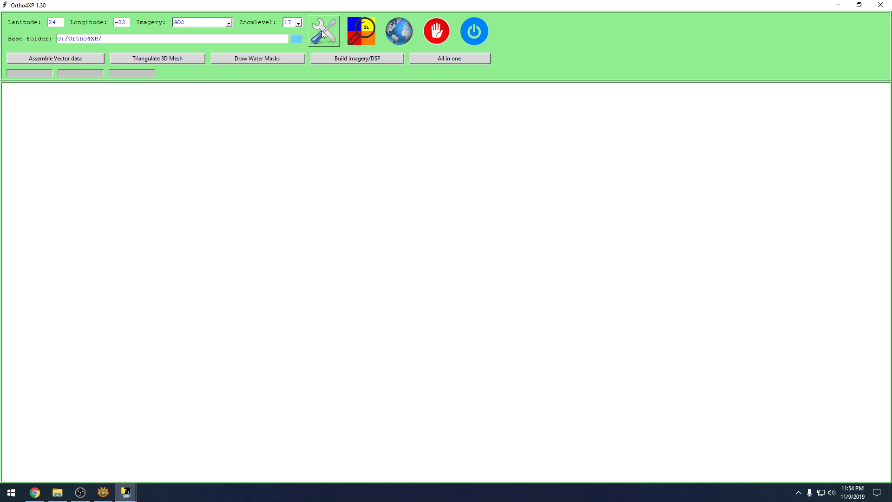
{"action": "left_click", "coordinate": [334, 38]}
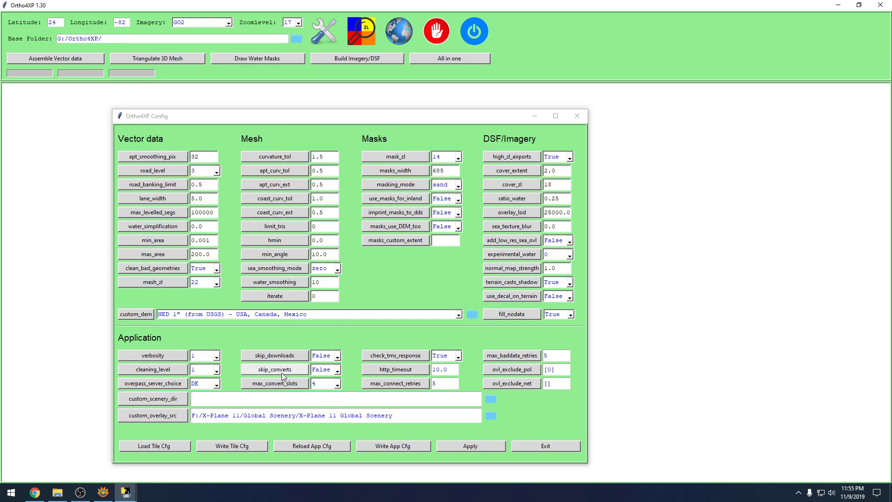
Set skip_converts to True, write it to the app config, and exit Config
{"action": "left_click", "coordinate": [329, 370]}
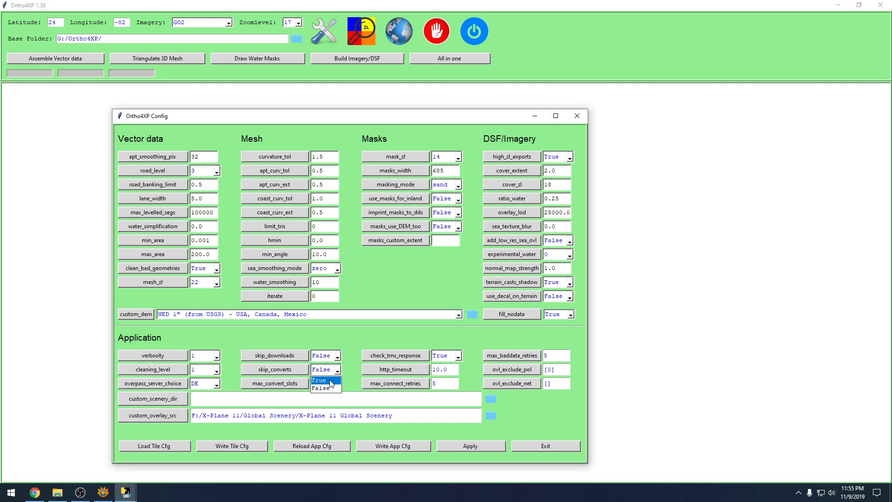
{"action": "left_click", "coordinate": [330, 380]}
{"action": "left_click", "coordinate": [405, 445]}
{"action": "left_click", "coordinate": [541, 444]}
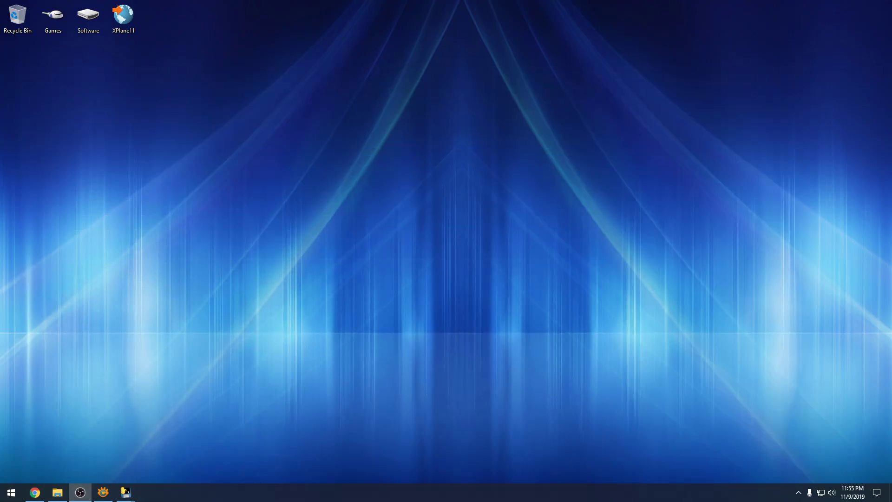
Open the zOrtho4XP_+40-073 textures folder in Explorer and browse its 108 images
{"action": "left_click", "coordinate": [57, 492]}
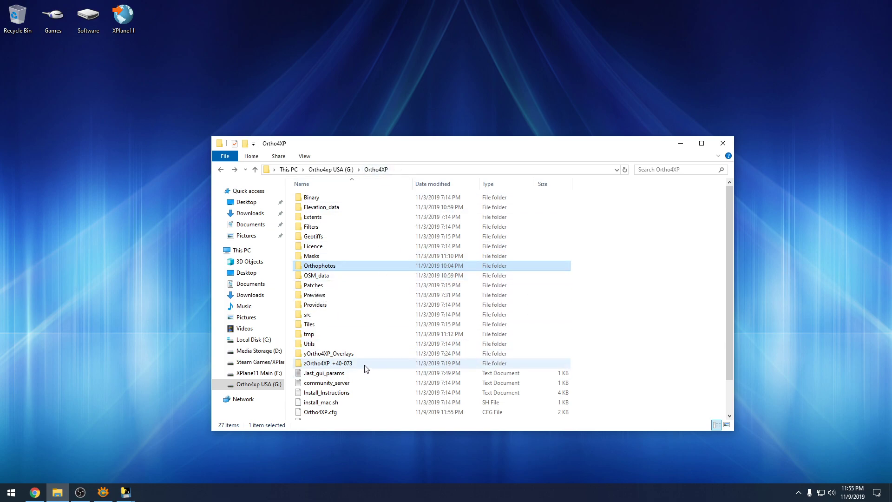
{"action": "mouse_move", "coordinate": [379, 366]}
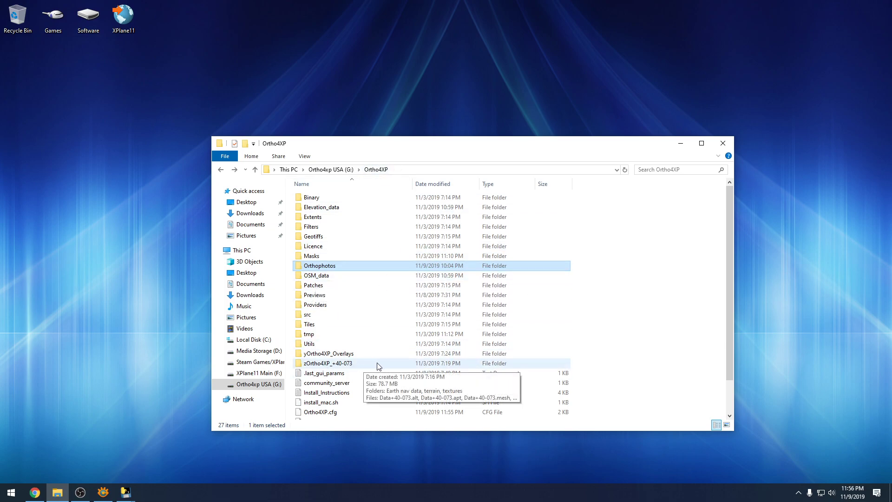
{"action": "double_click", "coordinate": [379, 365]}
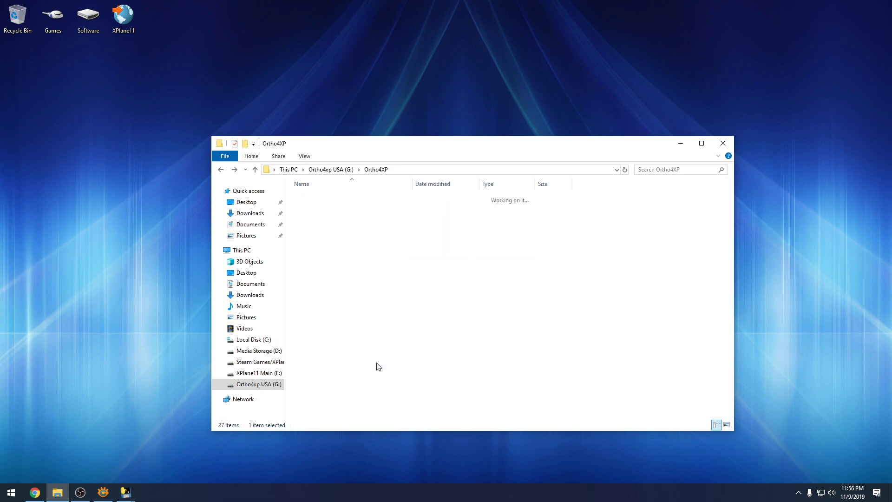
{"action": "double_click", "coordinate": [311, 216]}
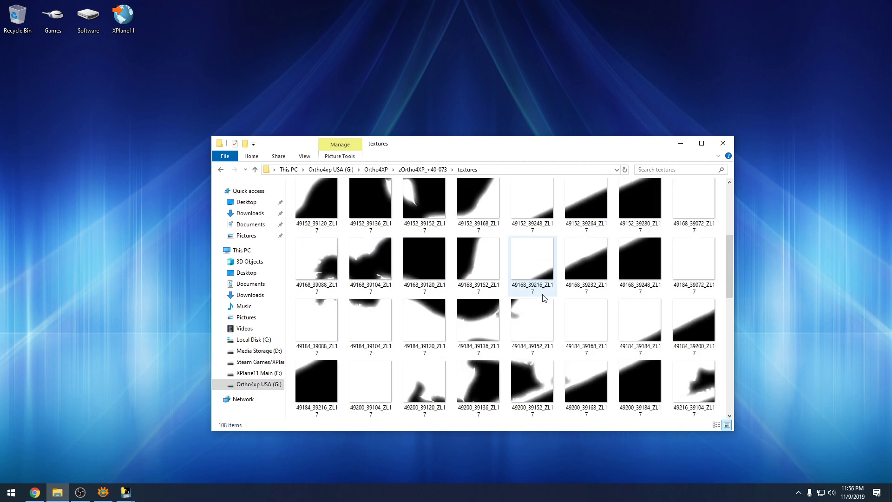
{"action": "scroll", "coordinate": [544, 298], "scroll_direction": "down", "scroll_amount": 6}
{"action": "scroll", "coordinate": [545, 298], "scroll_direction": "down", "scroll_amount": 3}
{"action": "scroll", "coordinate": [544, 298], "scroll_direction": "up", "scroll_amount": 3}
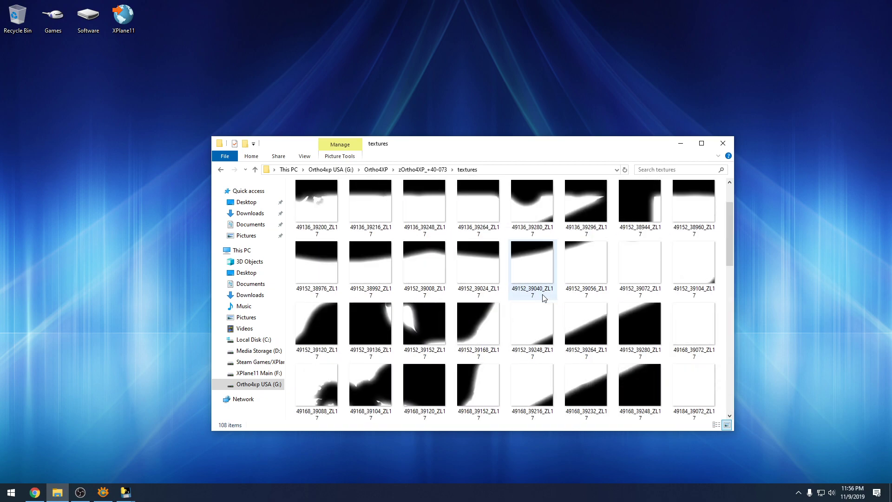
{"action": "scroll", "coordinate": [545, 298], "scroll_direction": "down", "scroll_amount": 3}
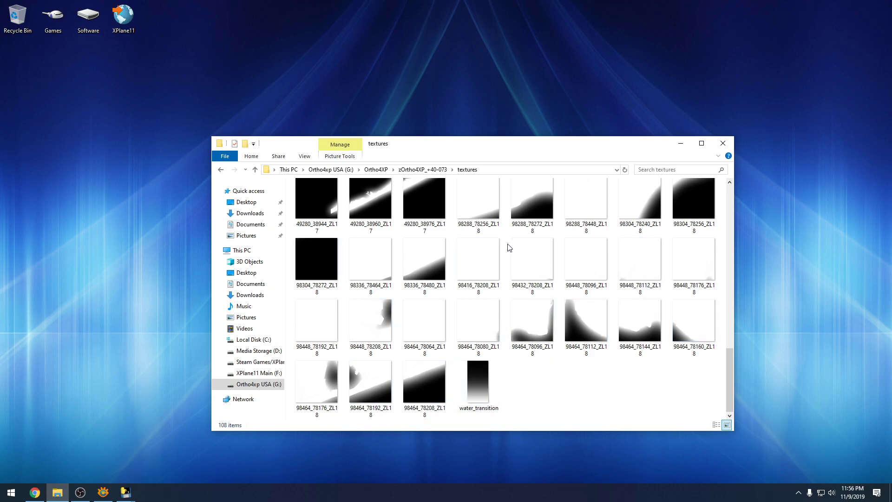
{"action": "scroll", "coordinate": [523, 401], "scroll_direction": "up", "scroll_amount": 3}
{"action": "scroll", "coordinate": [534, 394], "scroll_direction": "up", "scroll_amount": 1}
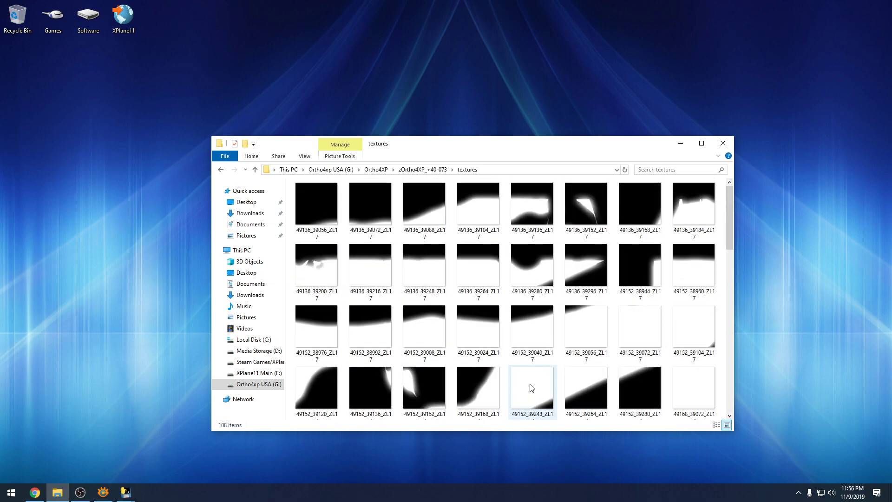
Navigate from the tile folder to Orthophotos\+40-080\+40-073 in Explorer
{"action": "left_click", "coordinate": [222, 170]}
{"action": "left_click", "coordinate": [223, 170]}
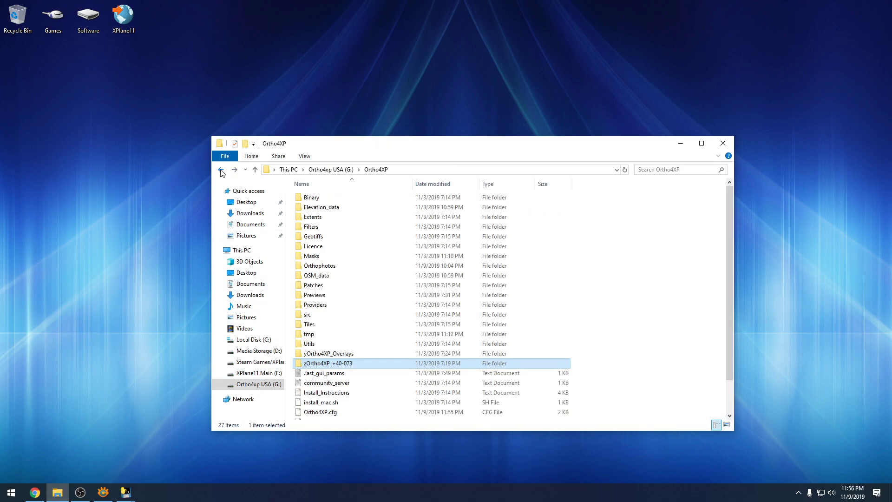
{"action": "double_click", "coordinate": [349, 266]}
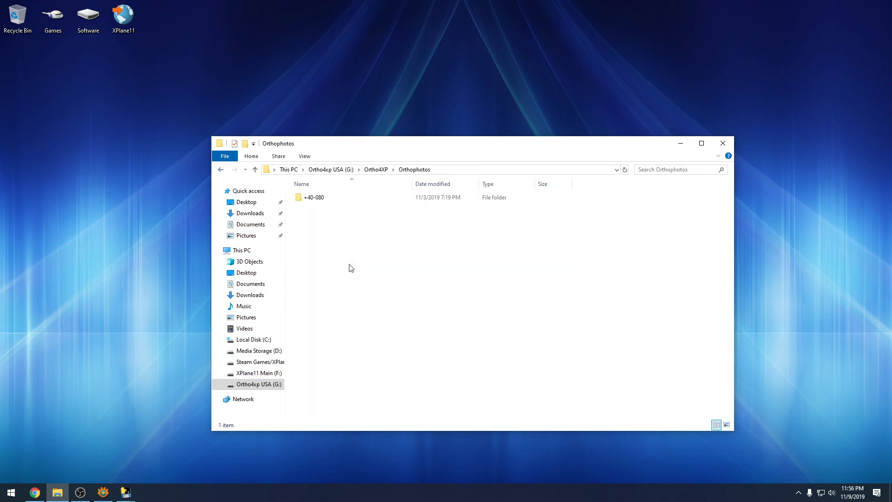
{"action": "double_click", "coordinate": [331, 201]}
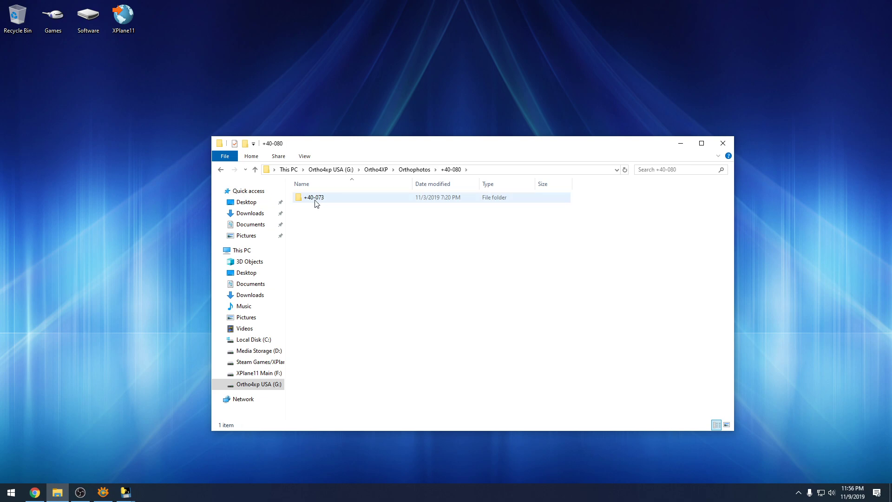
{"action": "mouse_move", "coordinate": [315, 202]}
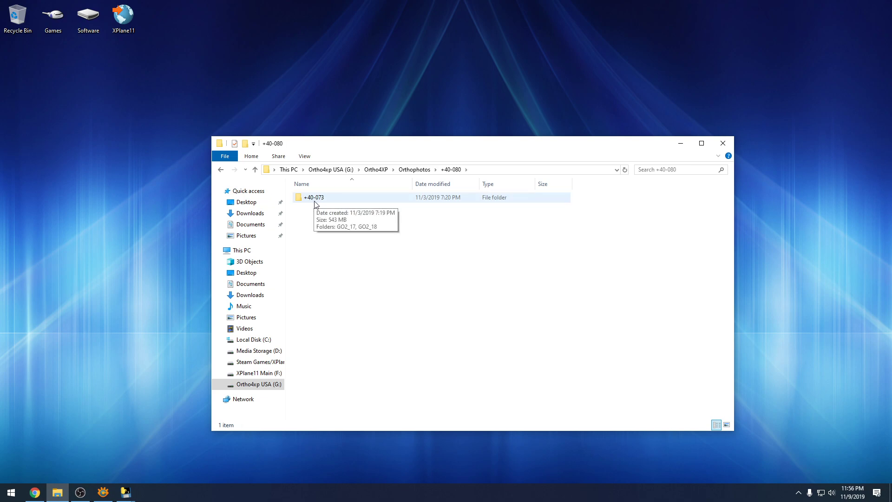
{"action": "double_click", "coordinate": [331, 199]}
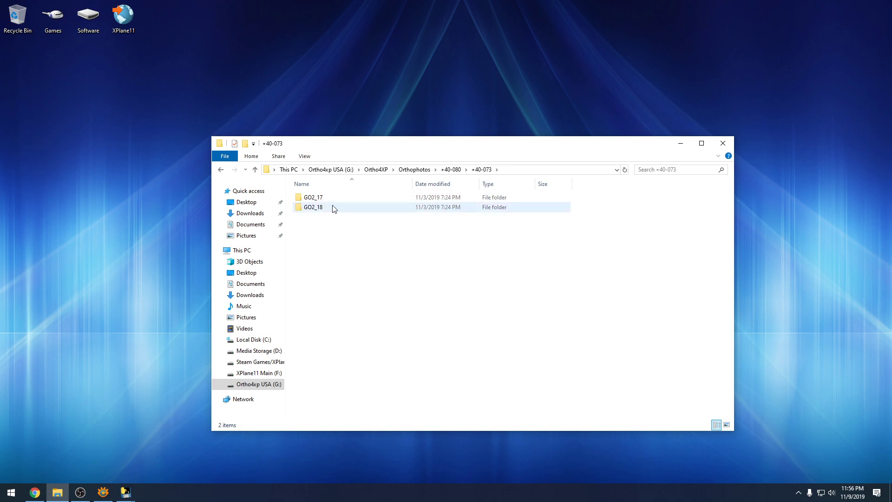
Look through the GO2_17 and GO2_18 imagery folders, returning to +40-073
{"action": "mouse_move", "coordinate": [340, 209]}
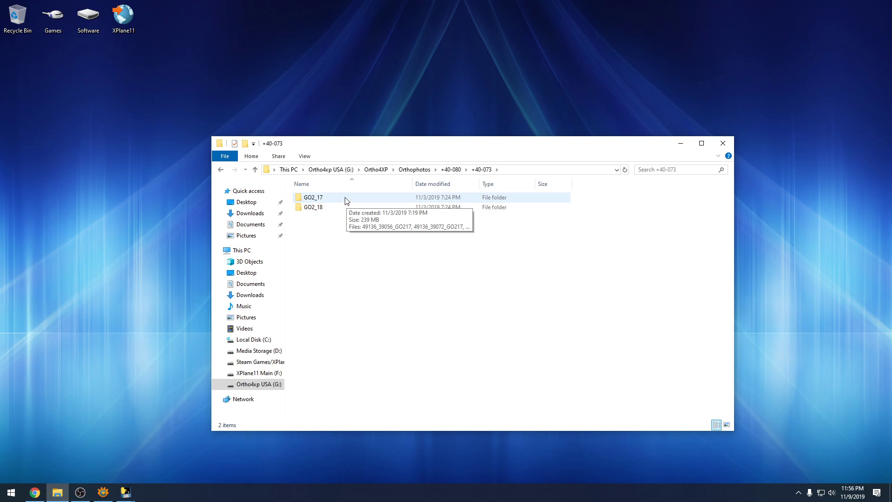
{"action": "left_click", "coordinate": [345, 200]}
{"action": "double_click", "coordinate": [346, 200]}
{"action": "scroll", "coordinate": [465, 282], "scroll_direction": "down", "scroll_amount": 10}
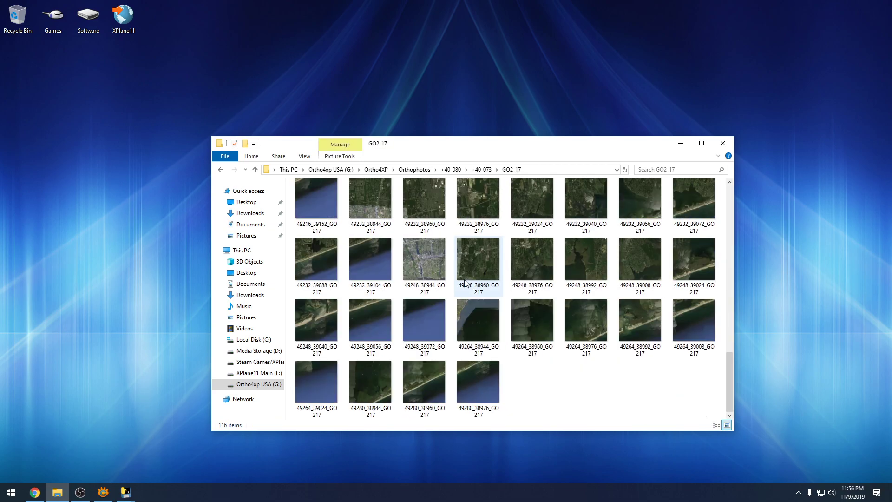
{"action": "key", "text": "alt+Left"}
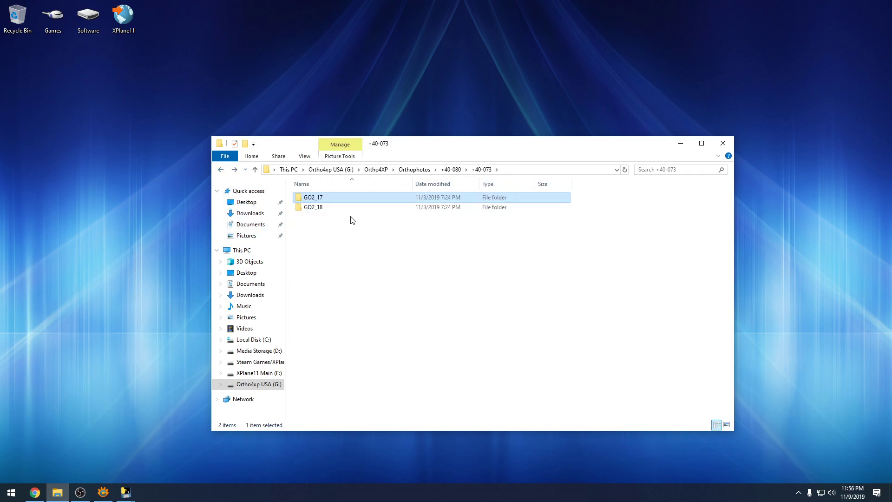
{"action": "double_click", "coordinate": [351, 211]}
{"action": "scroll", "coordinate": [418, 270], "scroll_direction": "down", "scroll_amount": 10}
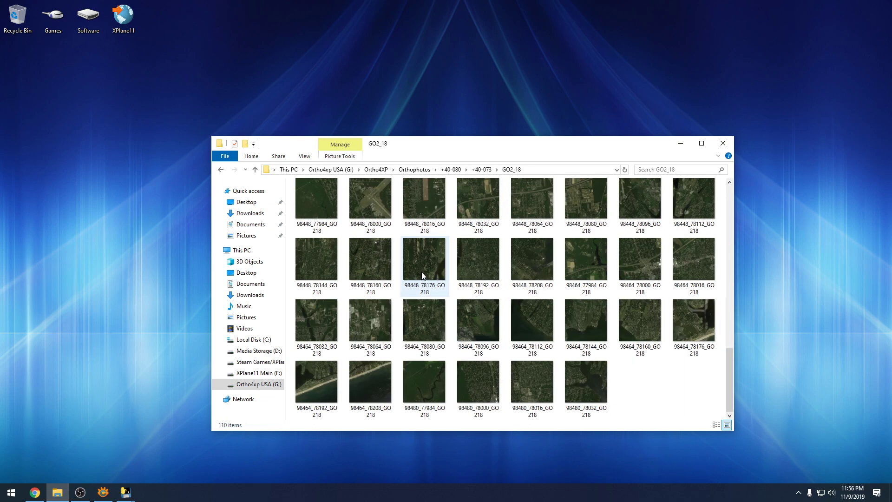
{"action": "key", "text": "alt+Left"}
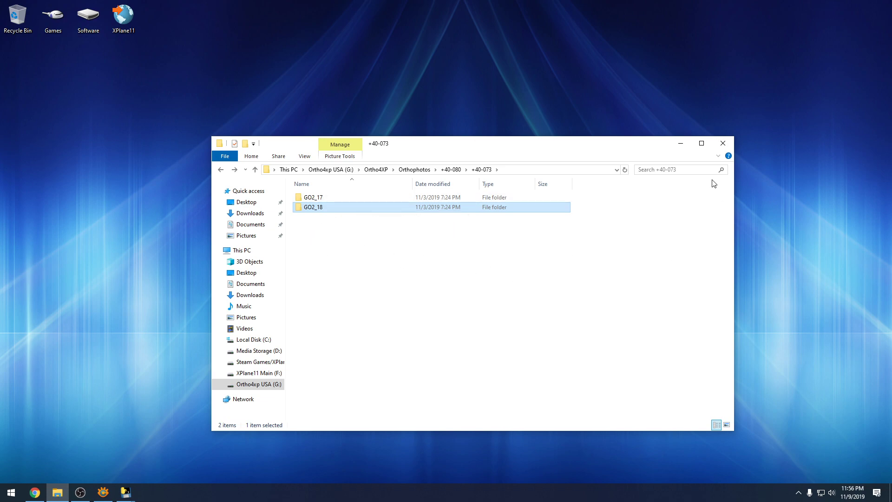
Minimize File Explorer and bring the XnConvert window to the front
{"action": "left_click", "coordinate": [681, 146]}
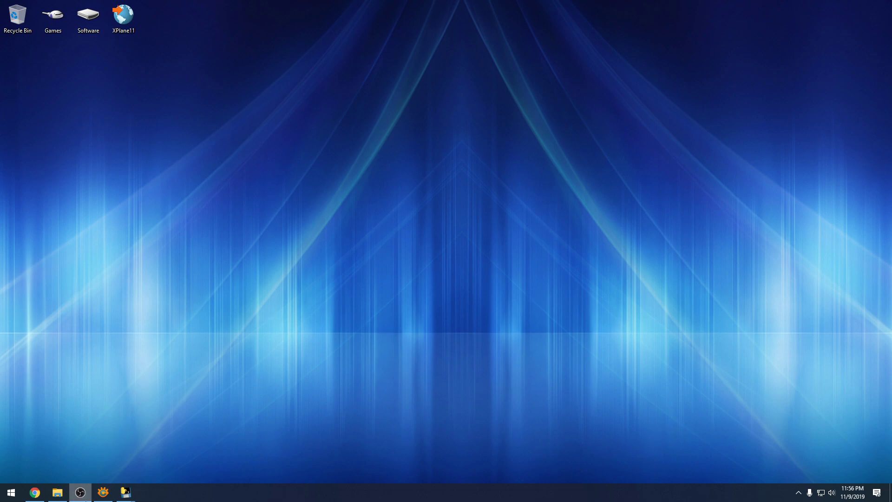
{"action": "left_click", "coordinate": [102, 495]}
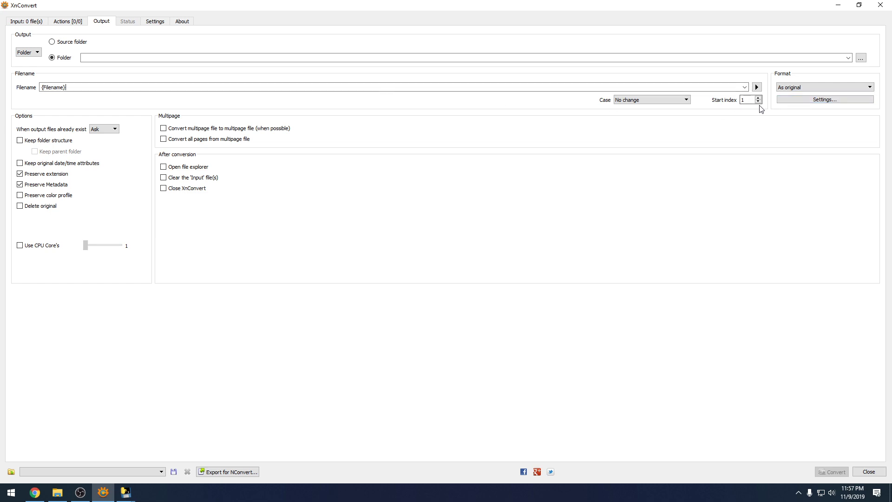
Adjust the output JPEG quality slider in Write settings and confirm with OK
{"action": "left_click", "coordinate": [822, 104]}
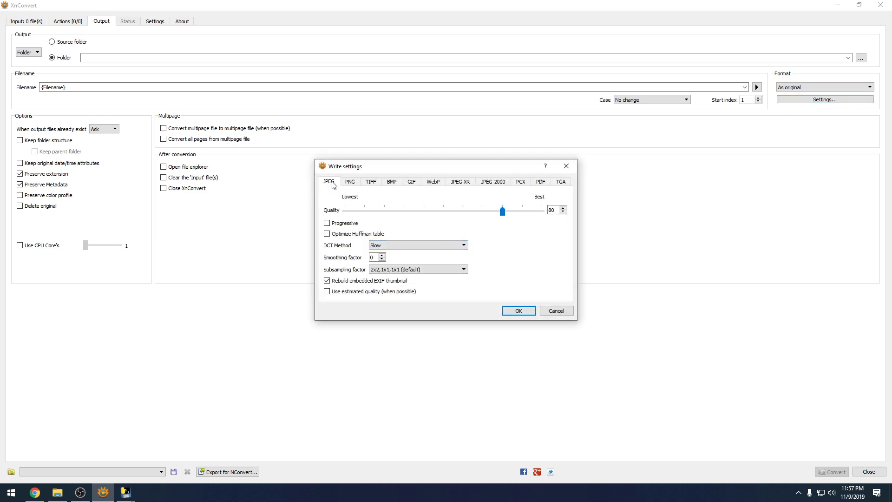
{"action": "left_click_drag", "start_coordinate": [503, 212], "coordinate": [542, 213]}
{"action": "left_click", "coordinate": [518, 311]}
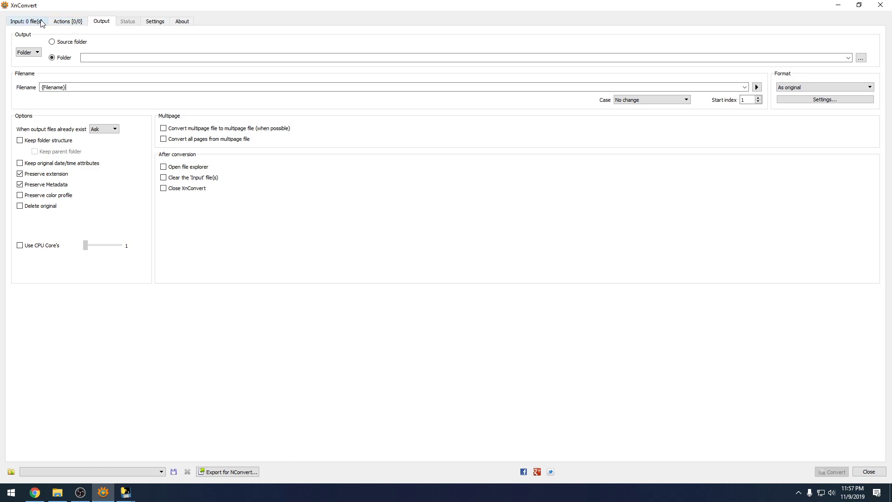
On the Actions list, set the Exposure intensity to -40
{"action": "left_click", "coordinate": [68, 24]}
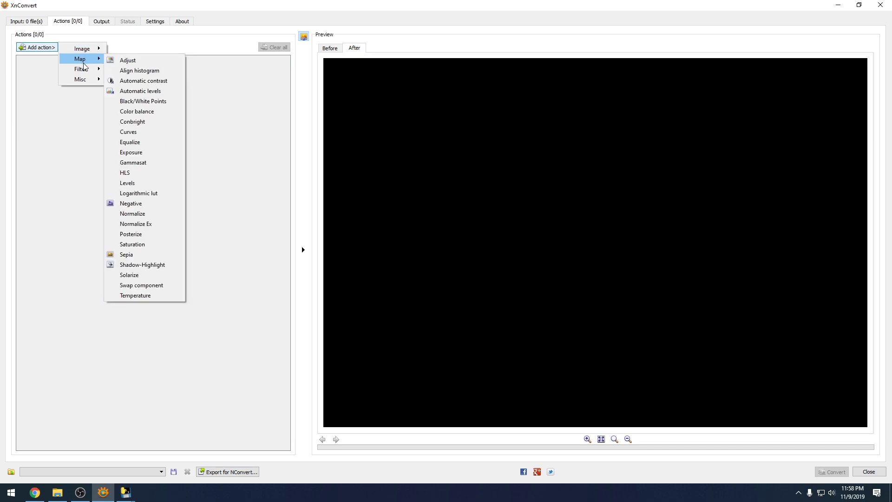
{"action": "mouse_move", "coordinate": [90, 62]}
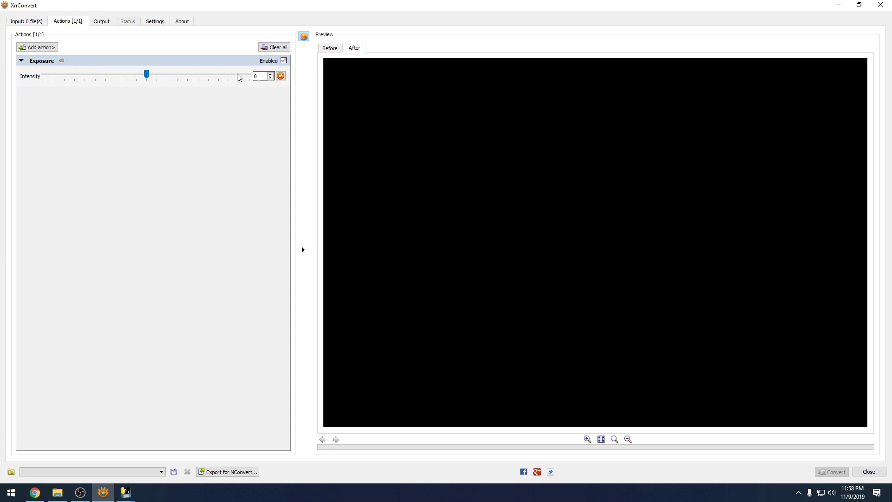
{"action": "left_click", "coordinate": [258, 79]}
{"action": "type", "text": "-40"}
Add a Gammasat action from the Map category and set its intensity to 0.88
{"action": "left_click", "coordinate": [51, 47]}
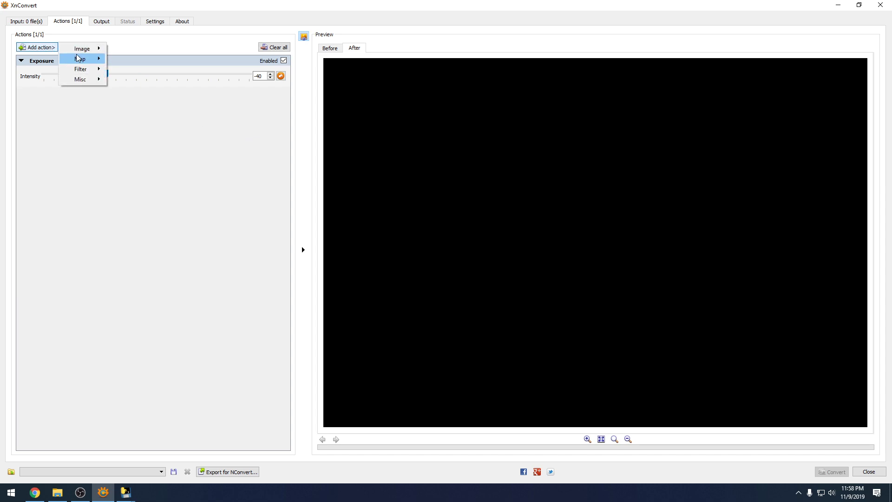
{"action": "mouse_move", "coordinate": [79, 59]}
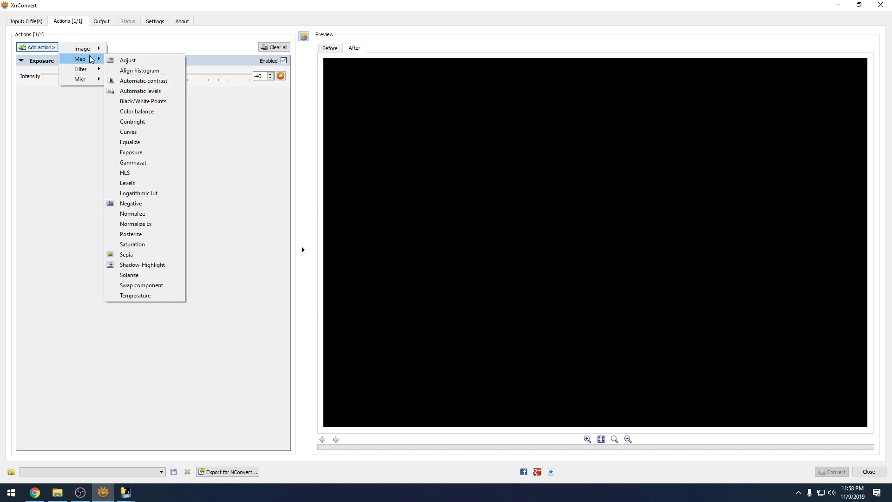
{"action": "left_click", "coordinate": [146, 162]}
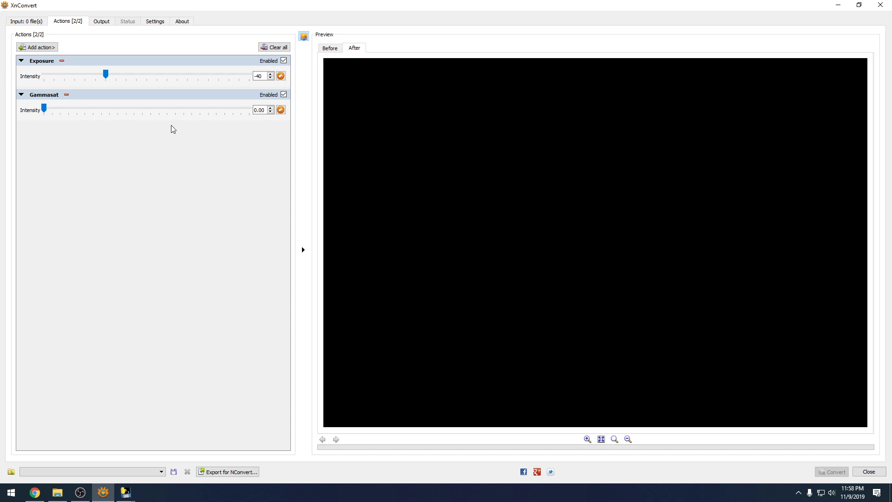
{"action": "left_click", "coordinate": [259, 110]}
{"action": "key", "text": "BackSpace"}
{"action": "key", "text": "BackSpace"}
{"action": "type", "text": "88"}
Reopen the Add action menu to its Map submenu
{"action": "left_click", "coordinate": [52, 48]}
{"action": "mouse_move", "coordinate": [90, 61]}
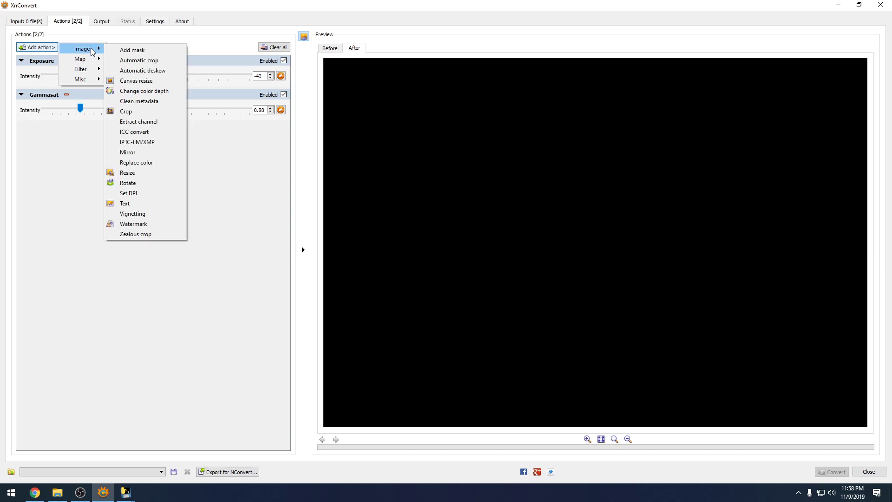
{"action": "mouse_move", "coordinate": [96, 82]}
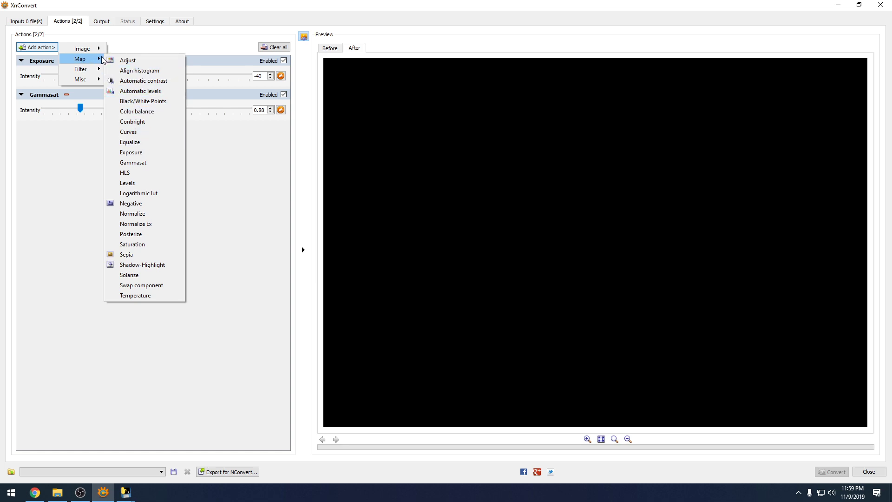
Add a Color balance action with Red, Green and Blue set to 10
{"action": "left_click", "coordinate": [150, 111]}
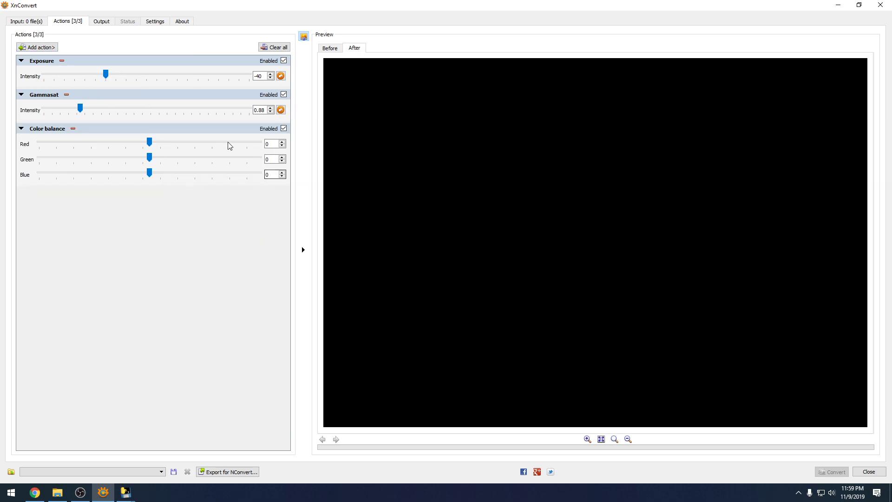
{"action": "left_click", "coordinate": [275, 144]}
{"action": "type", "text": "1010"}
{"action": "left_click", "coordinate": [275, 172]}
{"action": "type", "text": "10"}
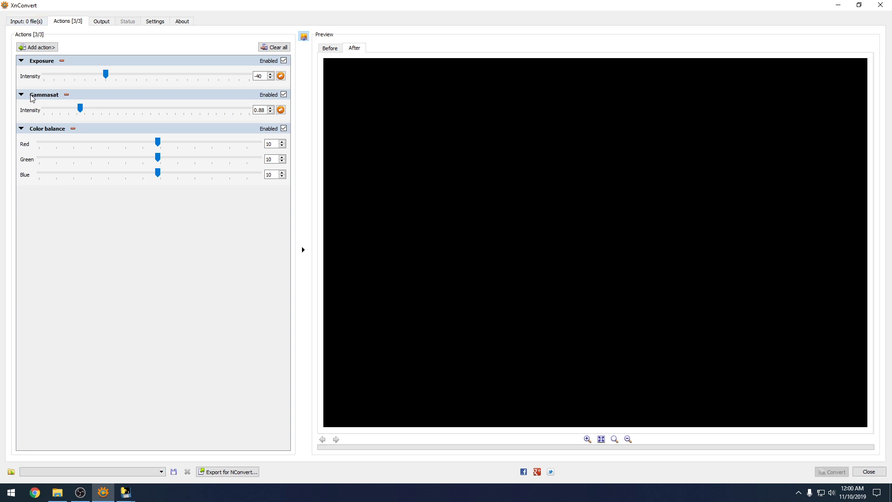
Add all images from Orthophotos\+40-080\+40-073\GO2_17 to the Input list
{"action": "left_click", "coordinate": [37, 24]}
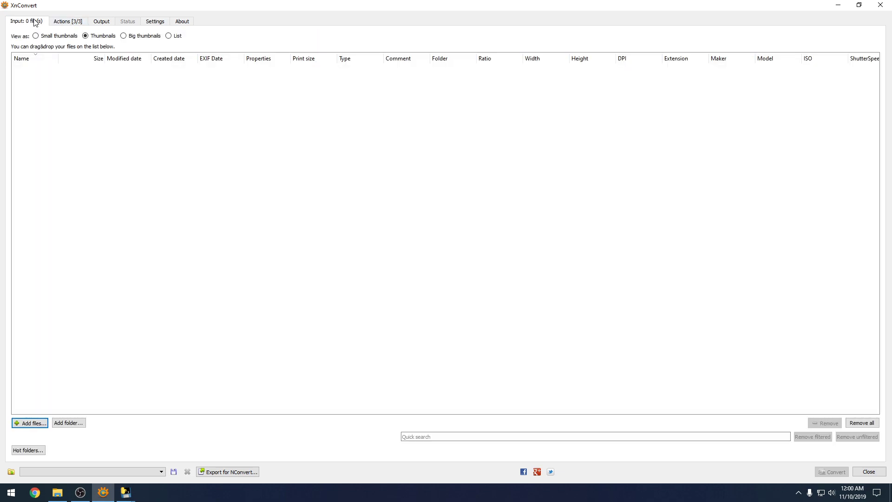
{"action": "left_click", "coordinate": [26, 424]}
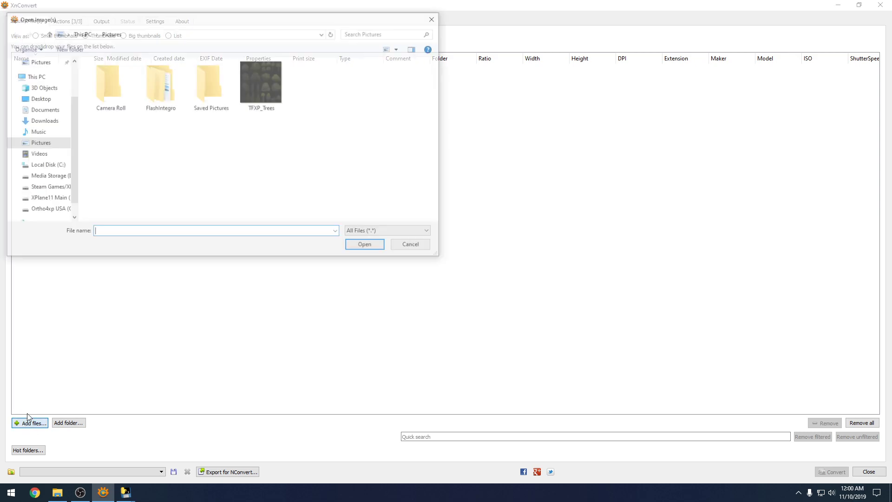
{"action": "left_click", "coordinate": [47, 210]}
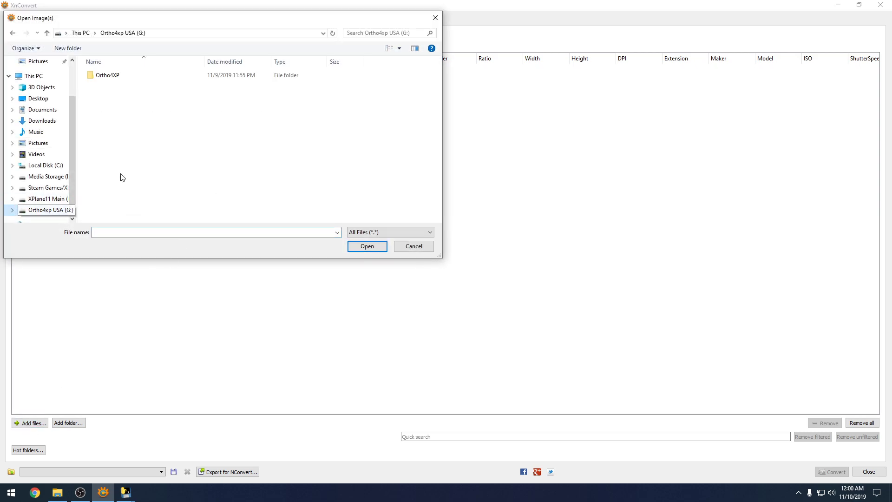
{"action": "double_click", "coordinate": [105, 76]}
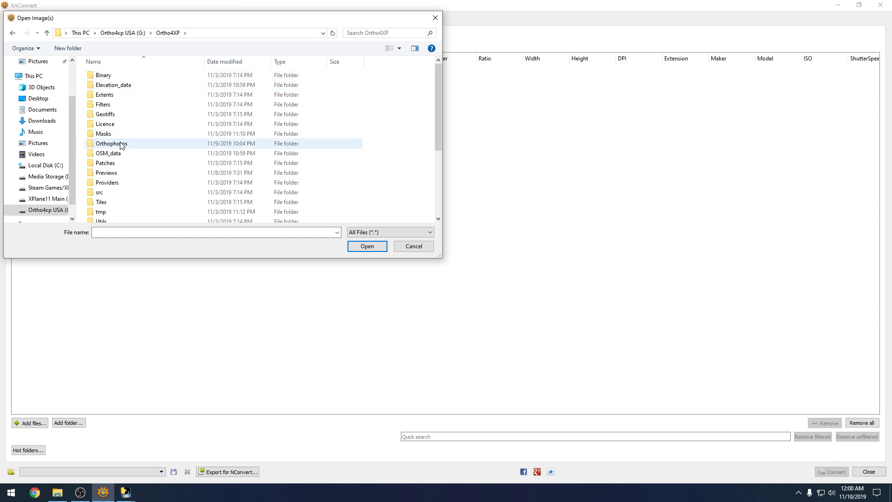
{"action": "double_click", "coordinate": [121, 143]}
{"action": "double_click", "coordinate": [107, 76]}
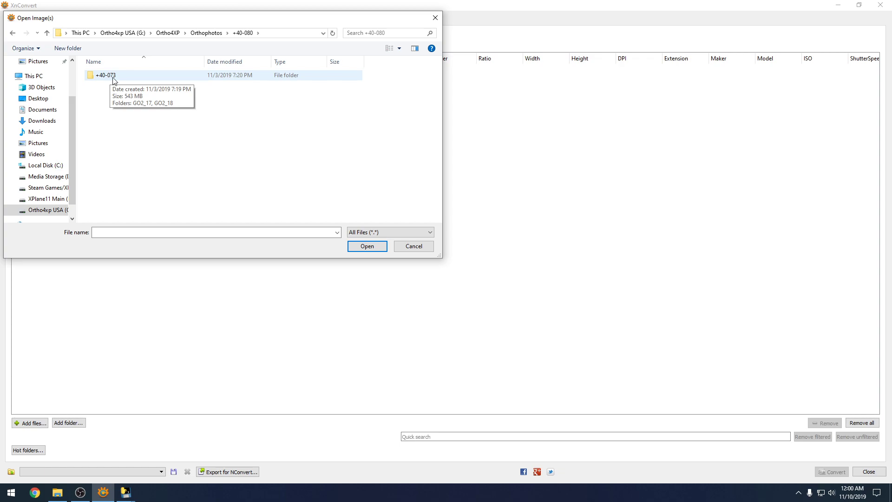
{"action": "double_click", "coordinate": [121, 77]}
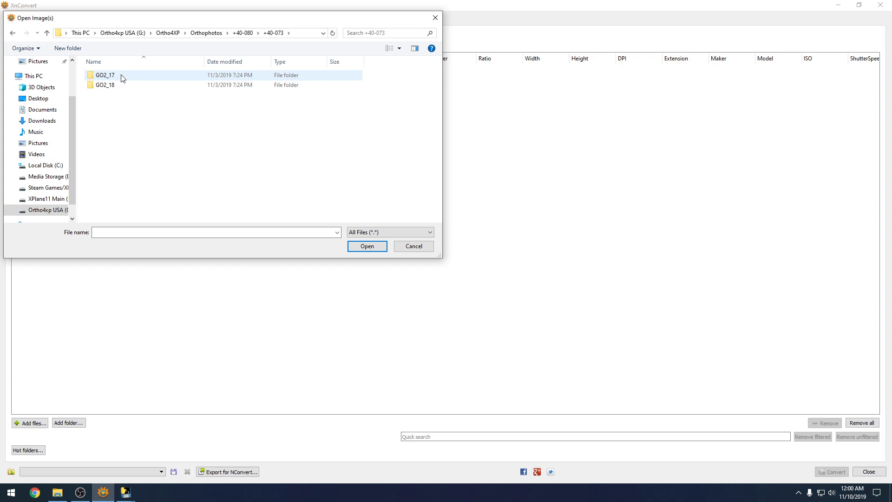
{"action": "left_click", "coordinate": [128, 80]}
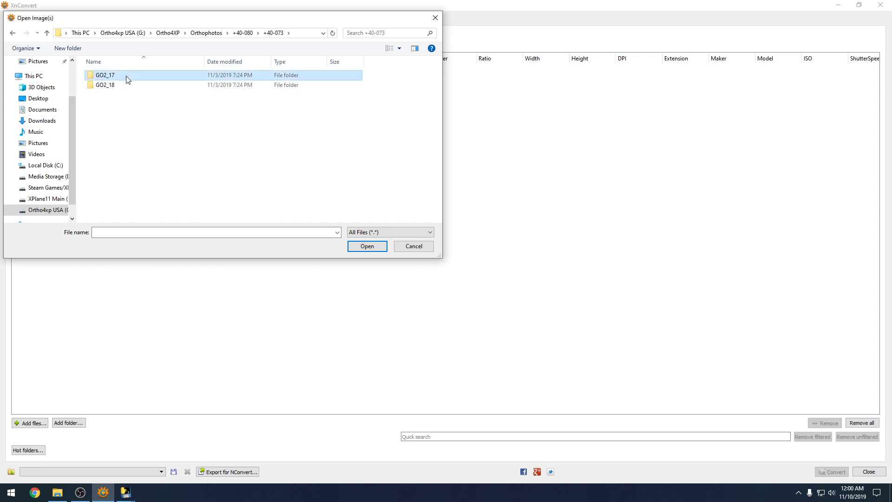
{"action": "double_click", "coordinate": [128, 80]}
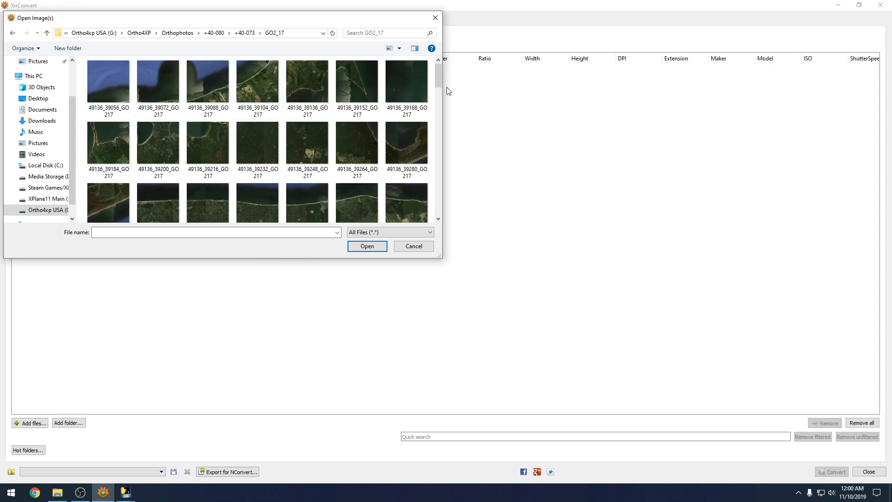
{"action": "mouse_move", "coordinate": [440, 84]}
{"action": "left_mouse_down"}
{"action": "mouse_move", "coordinate": [443, 212]}
{"action": "mouse_move", "coordinate": [438, 76]}
{"action": "left_mouse_up"}
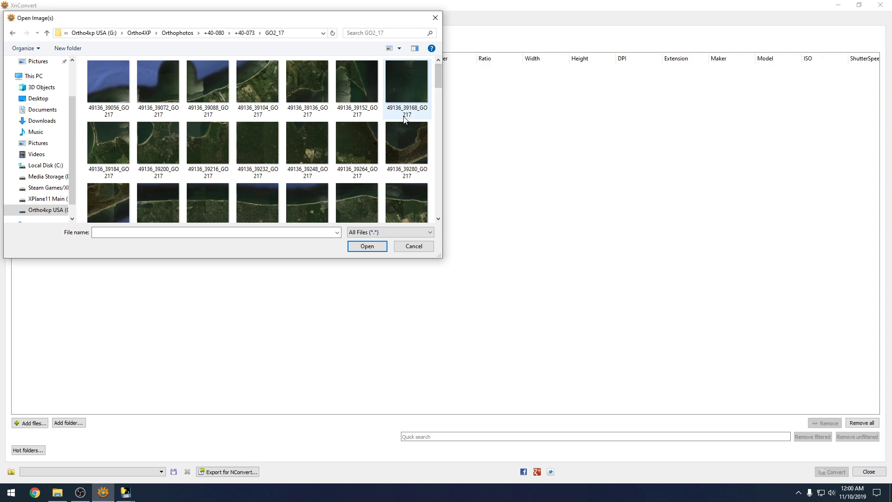
{"action": "key", "text": "ctrl+a"}
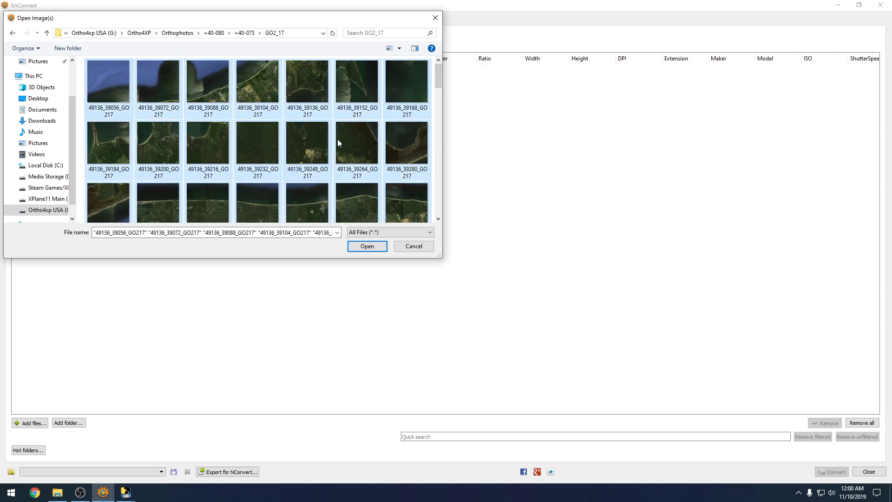
{"action": "left_click", "coordinate": [367, 247]}
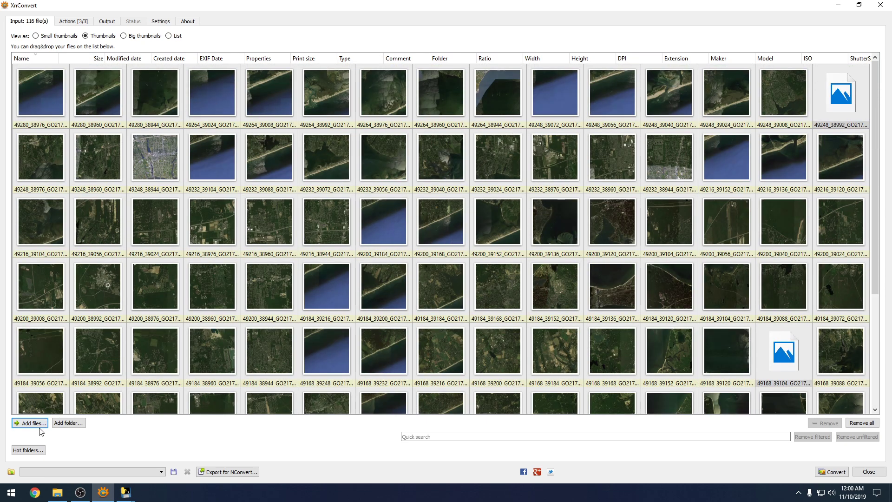
Add all GO2_18 images too, bringing the input to 226 files
{"action": "left_click", "coordinate": [39, 426]}
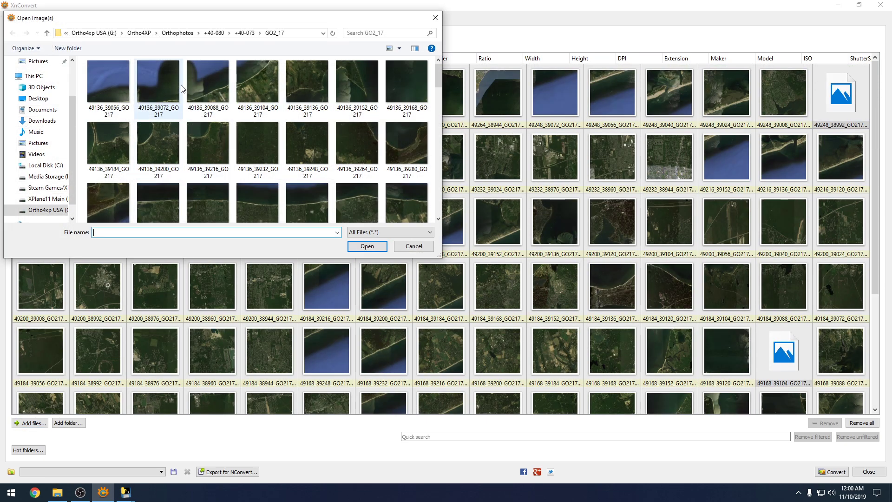
{"action": "left_click", "coordinate": [245, 33]}
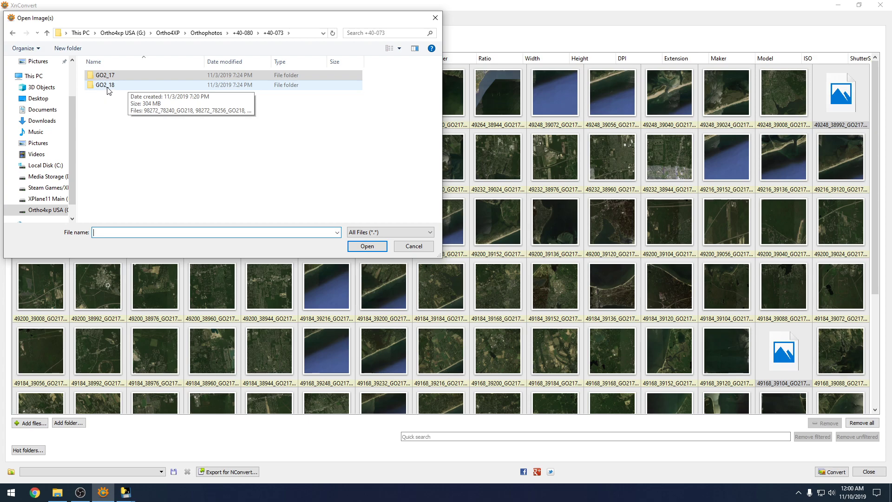
{"action": "left_click", "coordinate": [107, 89]}
{"action": "double_click", "coordinate": [112, 89]}
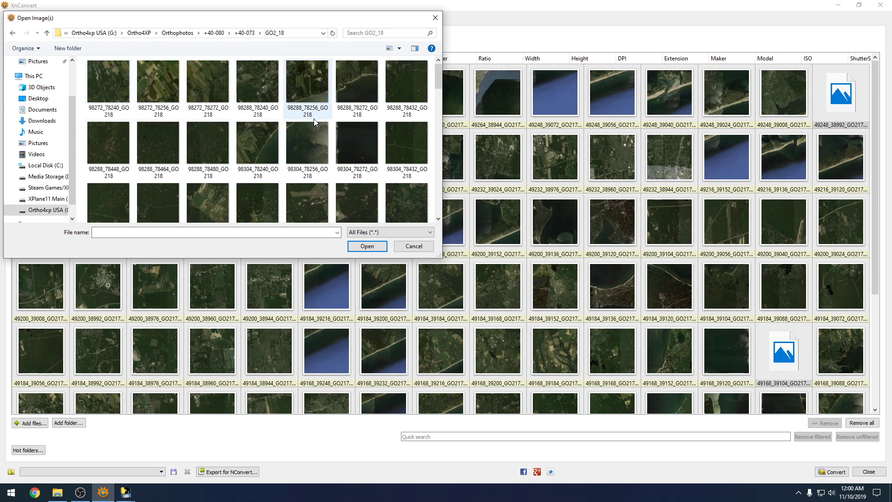
{"action": "key", "text": "ctrl+a"}
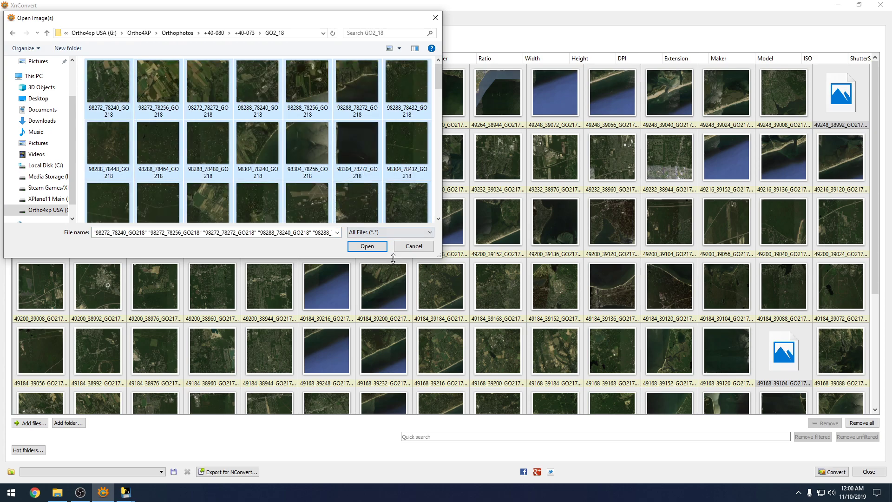
{"action": "left_click", "coordinate": [367, 246]}
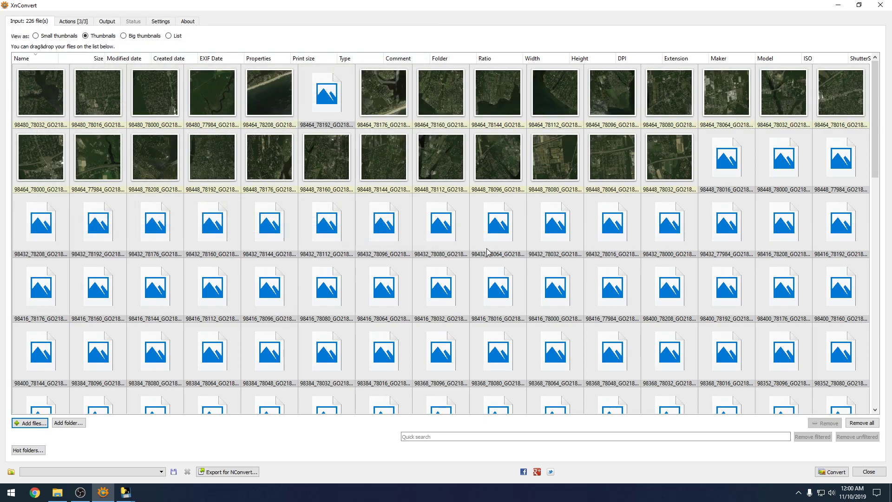
{"action": "scroll", "coordinate": [389, 287], "scroll_direction": "down", "scroll_amount": 5}
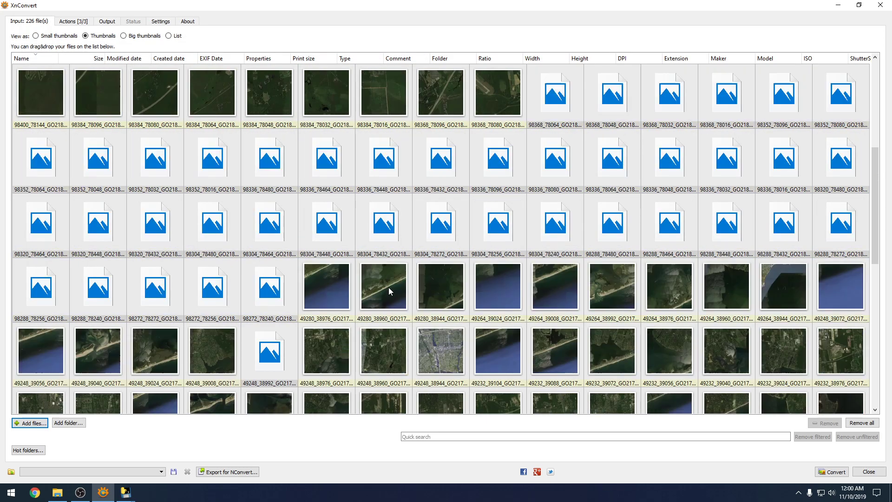
{"action": "scroll", "coordinate": [394, 292], "scroll_direction": "down", "scroll_amount": 5}
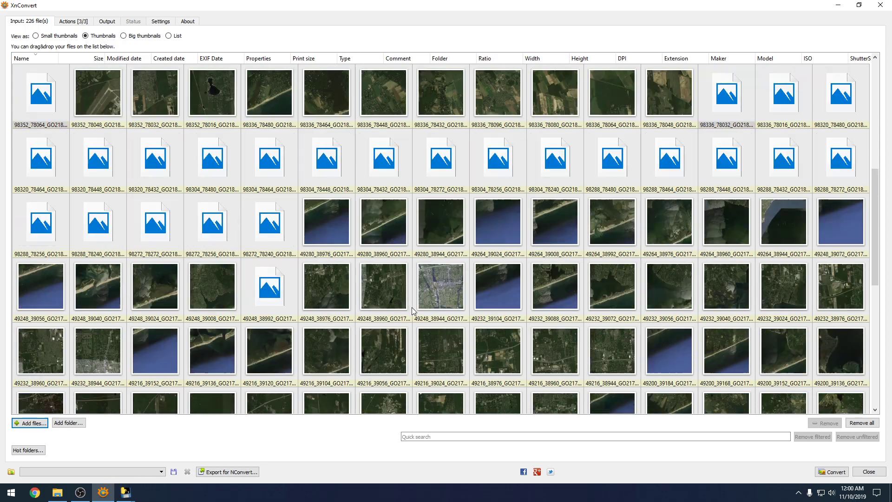
{"action": "scroll", "coordinate": [417, 315], "scroll_direction": "up", "scroll_amount": 8}
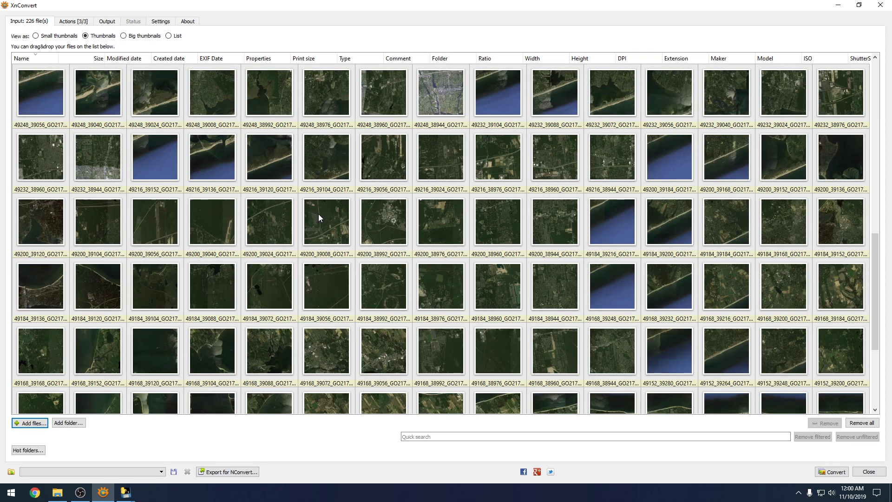
{"action": "scroll", "coordinate": [319, 214], "scroll_direction": "down", "scroll_amount": 5}
{"action": "scroll", "coordinate": [321, 217], "scroll_direction": "up", "scroll_amount": 5}
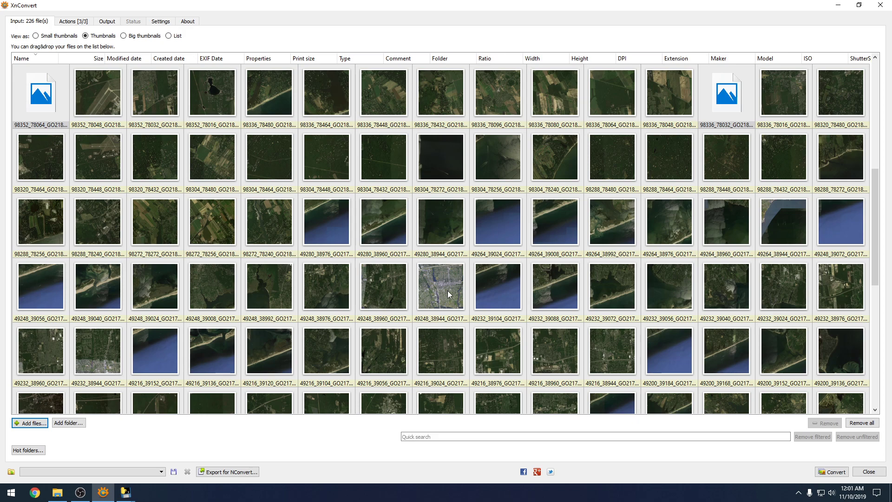
{"action": "left_click", "coordinate": [450, 291]}
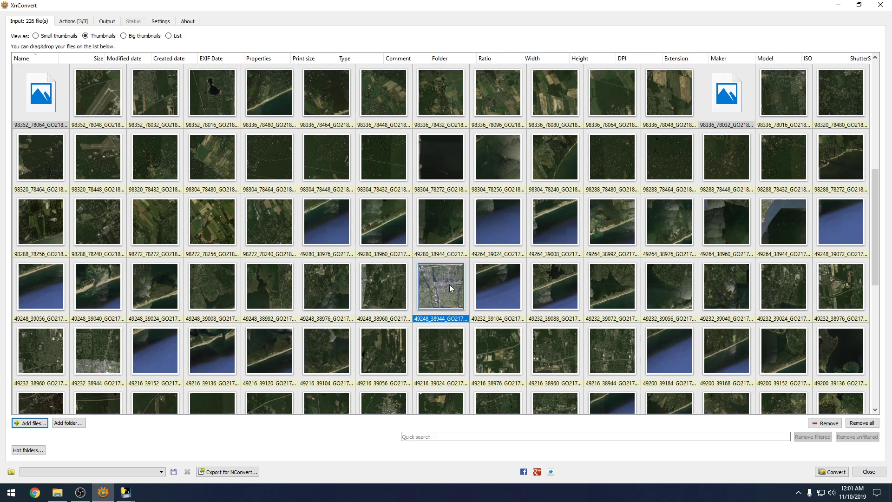
{"action": "left_click", "coordinate": [97, 368]}
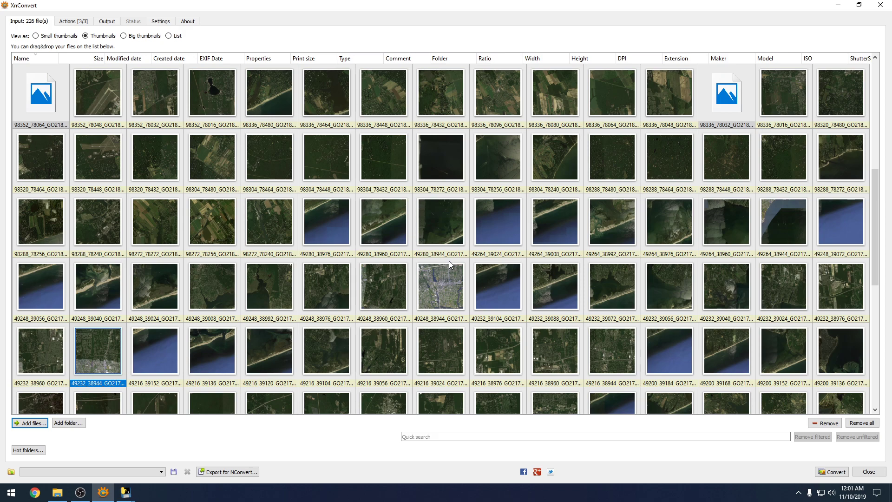
{"action": "left_click", "coordinate": [448, 291]}
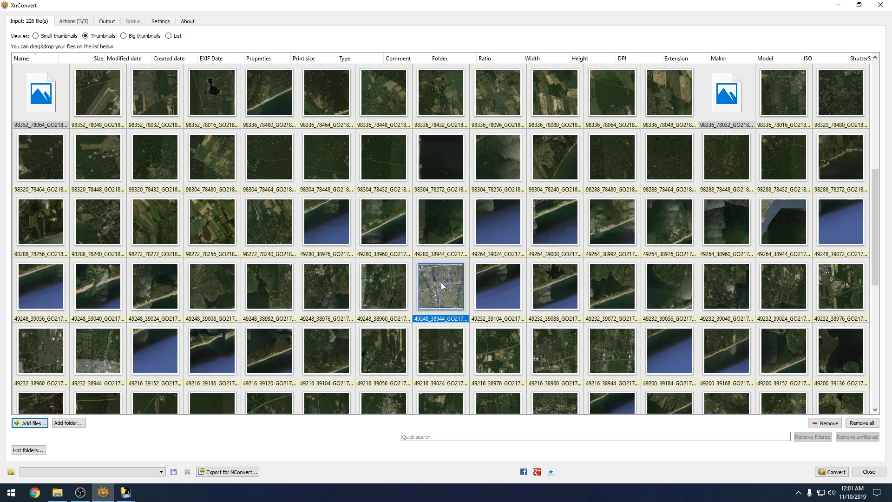
{"action": "left_click", "coordinate": [105, 354]}
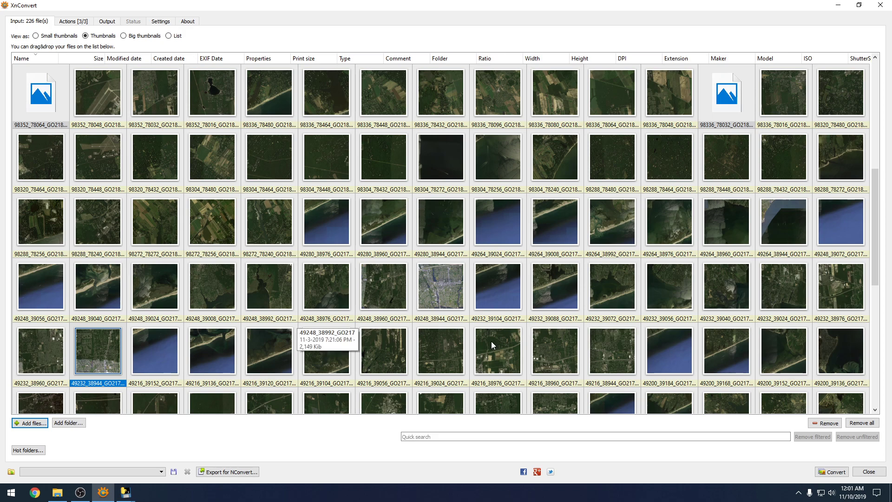
{"action": "left_click", "coordinate": [443, 303]}
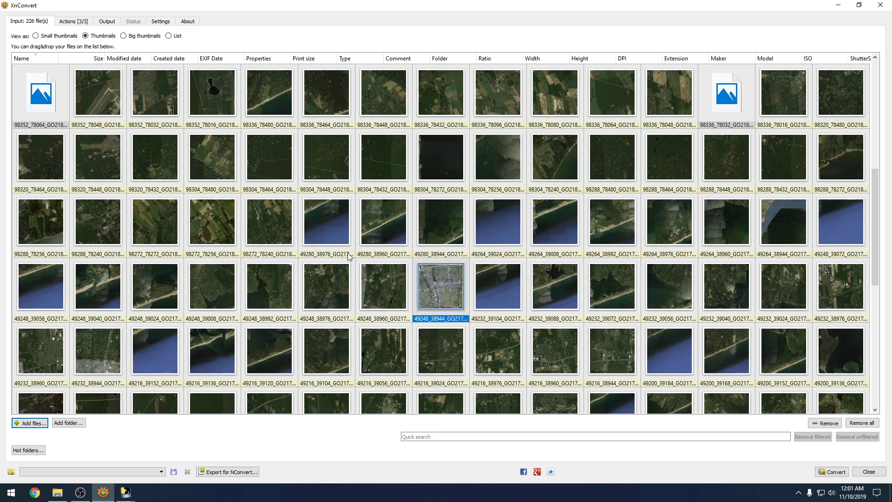
{"action": "left_click", "coordinate": [57, 492]}
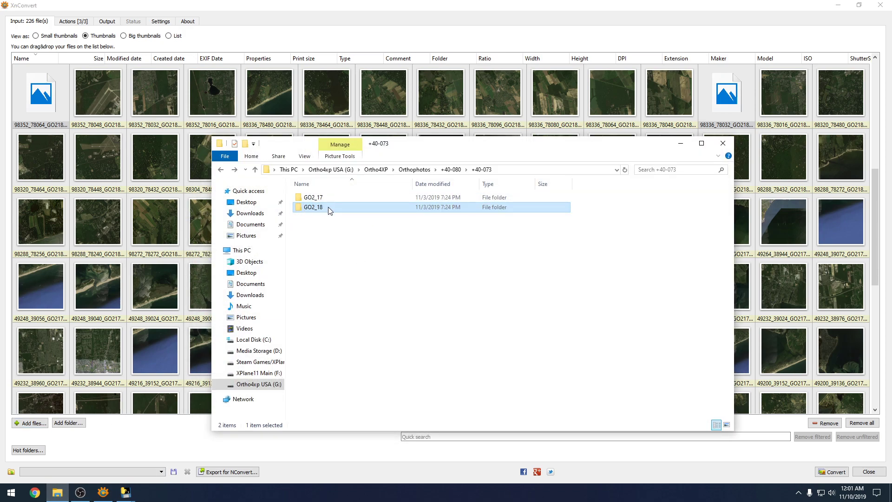
{"action": "double_click", "coordinate": [328, 207]}
{"action": "scroll", "coordinate": [507, 235], "scroll_direction": "down", "scroll_amount": 10}
{"action": "scroll", "coordinate": [536, 254], "scroll_direction": "down", "scroll_amount": 3}
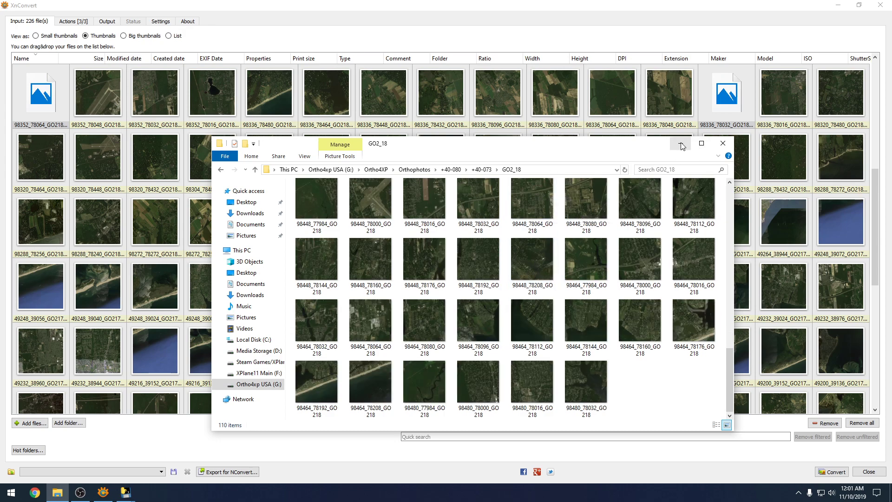
{"action": "left_click_drag", "start_coordinate": [615, 142], "coordinate": [555, 88]}
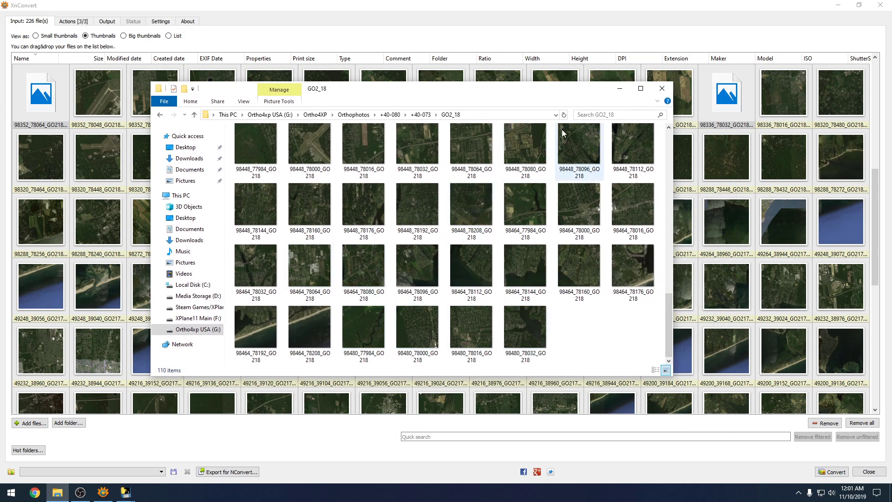
{"action": "left_click", "coordinate": [661, 88]}
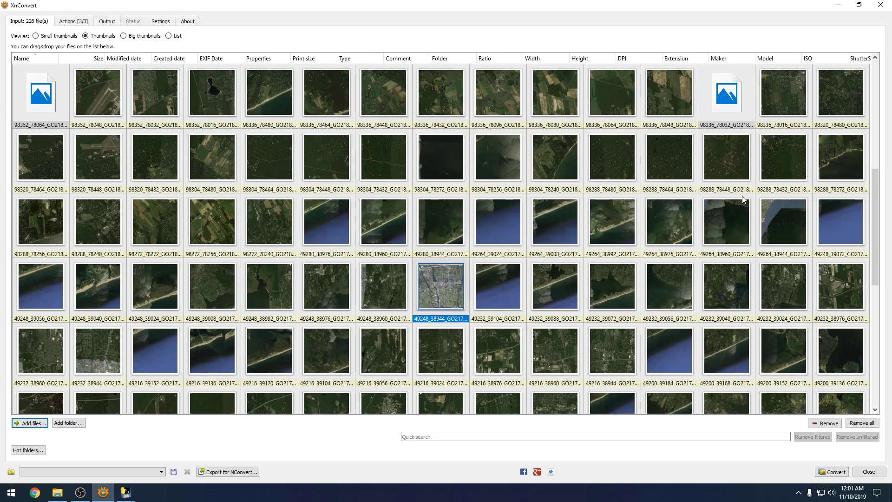
Convert all 226 images with Yes to all to overwrite the originals, and open the GO2_18 folder
{"action": "left_click", "coordinate": [830, 473]}
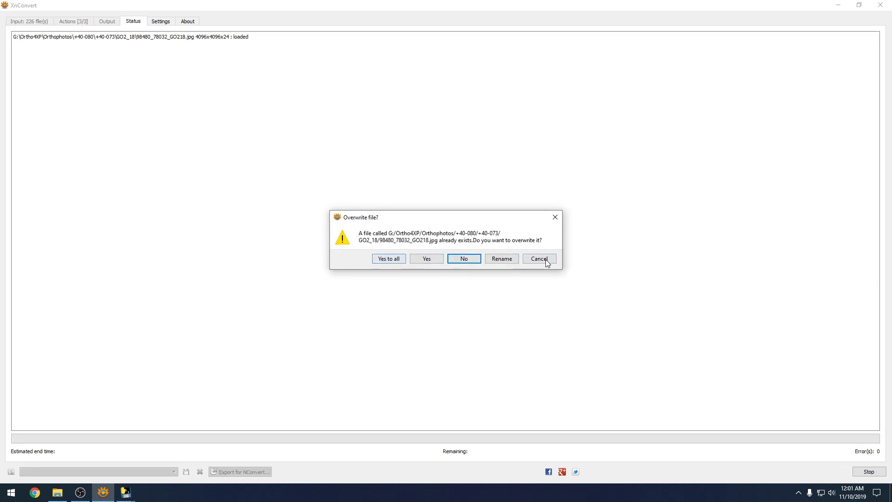
{"action": "left_click", "coordinate": [391, 260]}
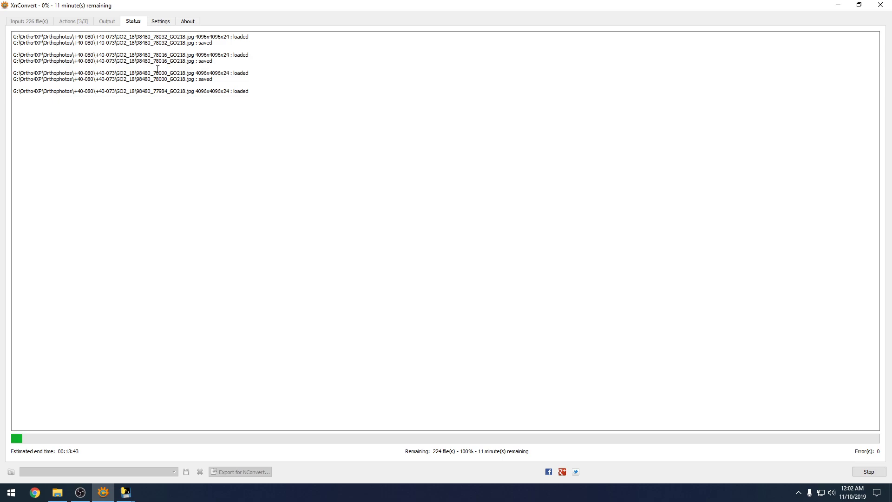
{"action": "left_click", "coordinate": [57, 492]}
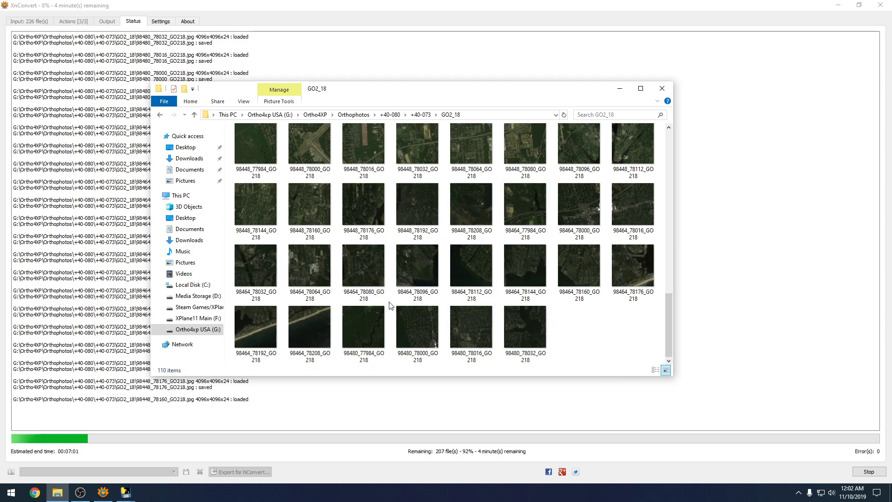
{"action": "double_click", "coordinate": [314, 259]}
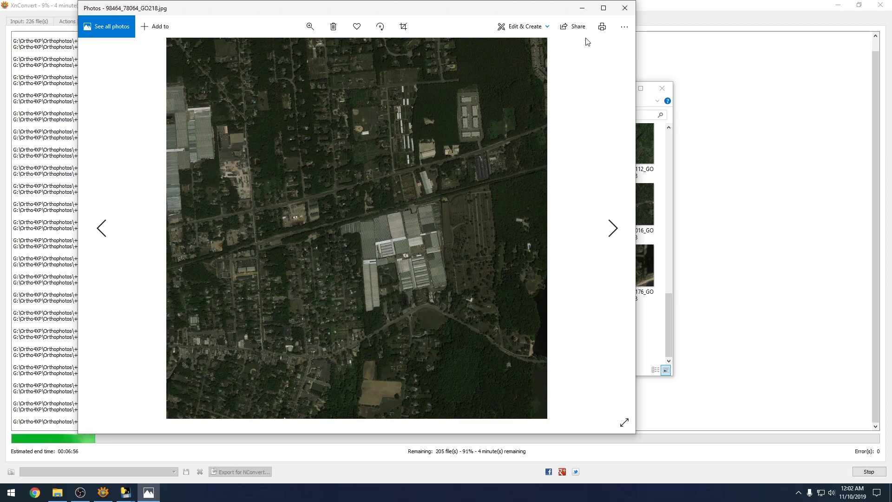
{"action": "left_click", "coordinate": [603, 8]}
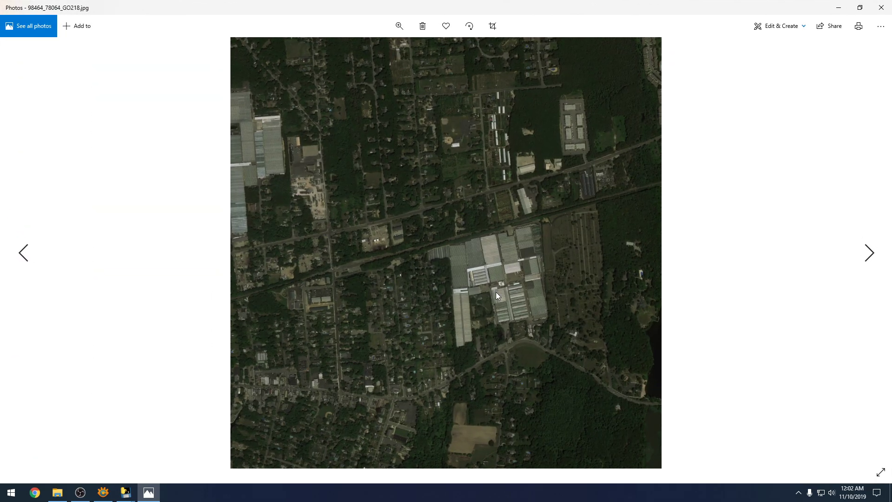
{"action": "scroll", "coordinate": [494, 280], "scroll_direction": "up", "scroll_amount": 2}
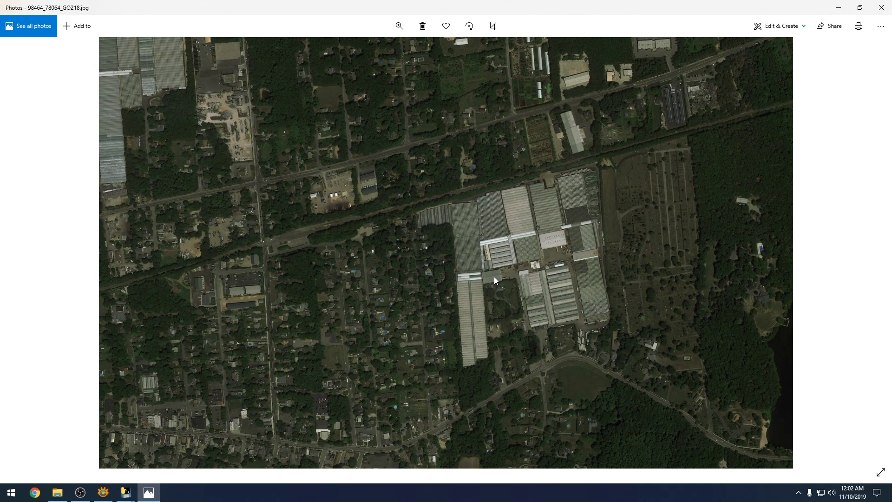
{"action": "scroll", "coordinate": [494, 277], "scroll_direction": "up", "scroll_amount": 2}
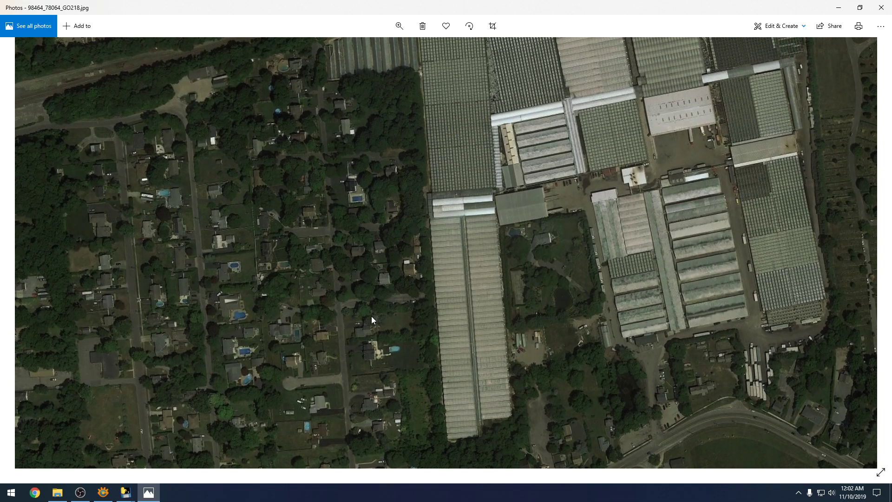
{"action": "scroll", "coordinate": [397, 283], "scroll_direction": "left", "scroll_amount": 8}
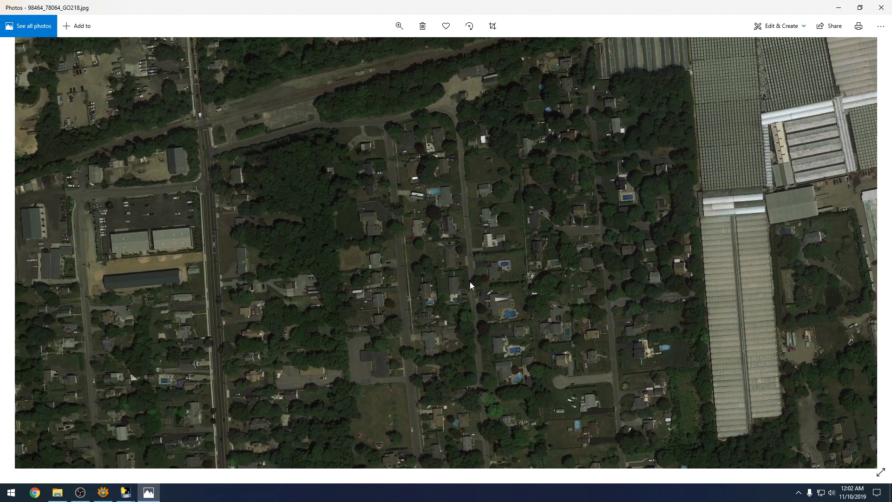
{"action": "scroll", "coordinate": [445, 304], "scroll_direction": "right", "scroll_amount": 7}
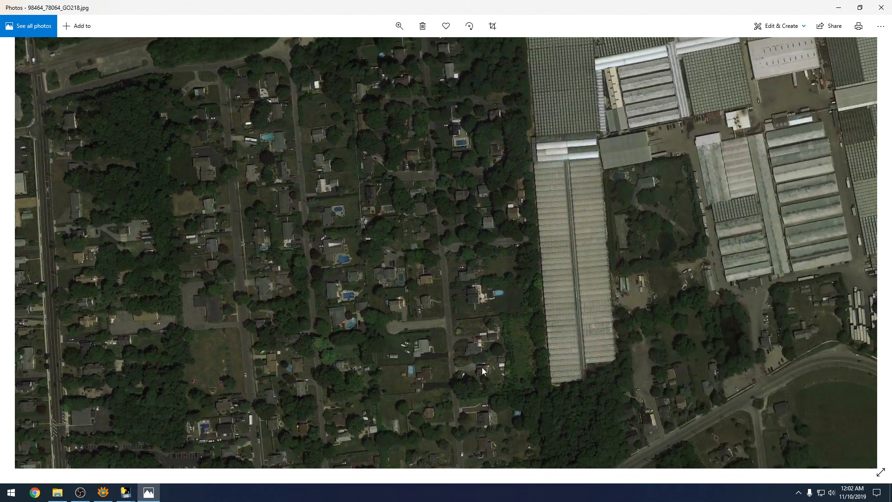
{"action": "scroll", "coordinate": [471, 356], "scroll_direction": "down", "scroll_amount": 10}
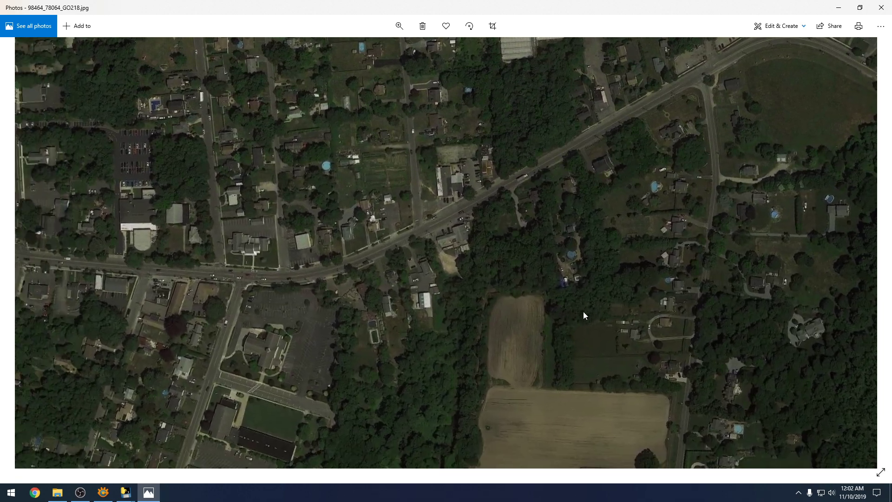
{"action": "scroll", "coordinate": [473, 222], "scroll_direction": "up", "scroll_amount": 10}
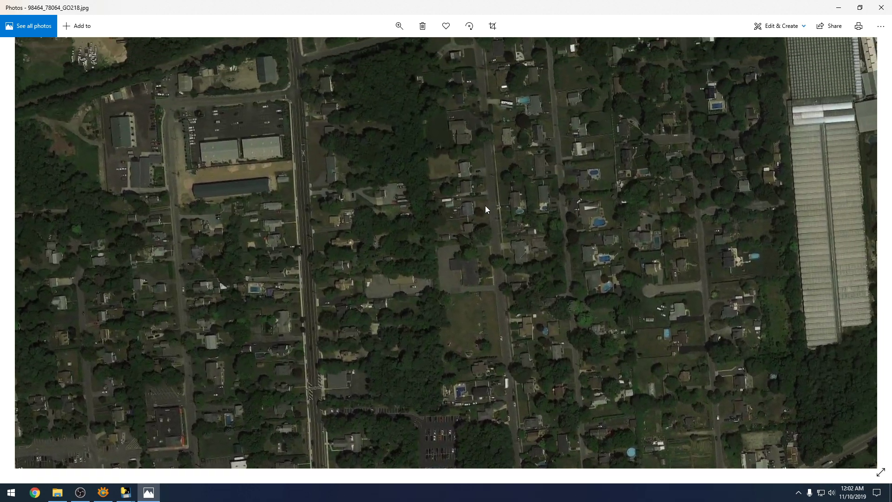
{"action": "scroll", "coordinate": [488, 207], "scroll_direction": "down", "scroll_amount": 5}
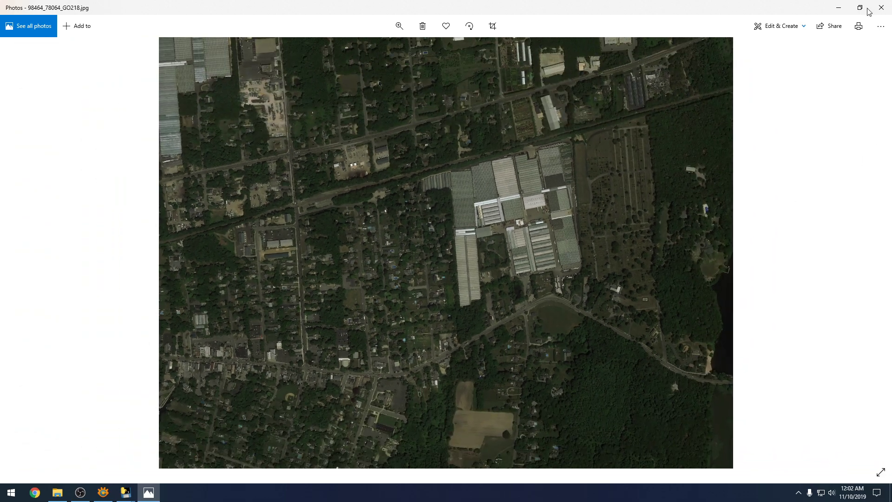
{"action": "left_click", "coordinate": [880, 8]}
Minimize the GO2_18 folder window and let the darkening batch run to about half done
{"action": "scroll", "coordinate": [594, 328], "scroll_direction": "up", "scroll_amount": 8}
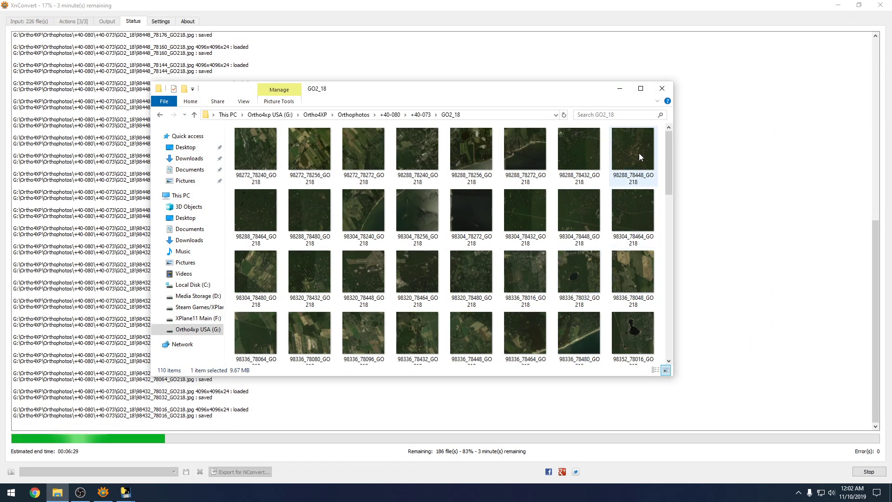
{"action": "scroll", "coordinate": [671, 169], "scroll_direction": "down", "scroll_amount": 1}
{"action": "scroll", "coordinate": [684, 157], "scroll_direction": "up", "scroll_amount": 1}
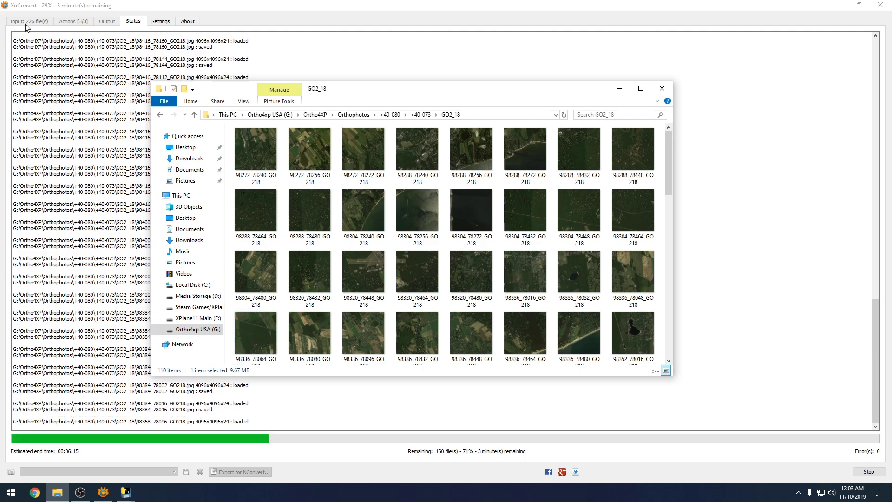
{"action": "left_click", "coordinate": [623, 88]}
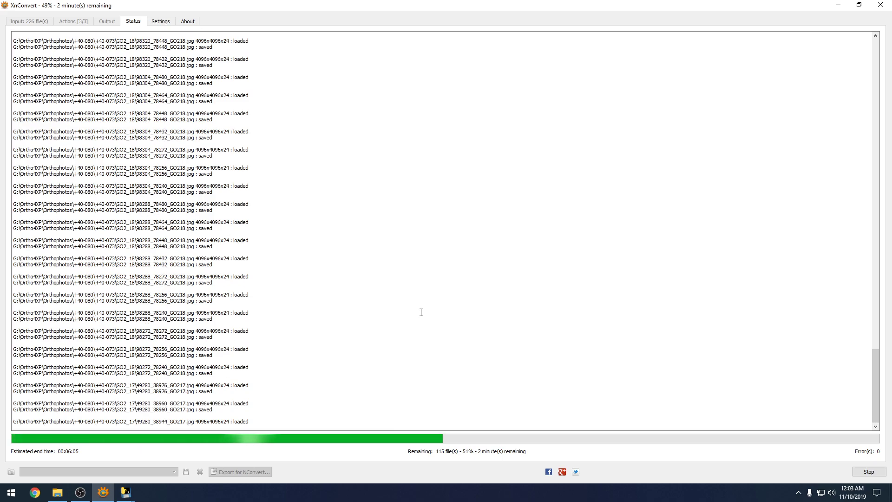
Switch the restored File Explorer window from GO2_18 to the GO2_17 folder in +40-073
{"action": "left_click", "coordinate": [57, 492]}
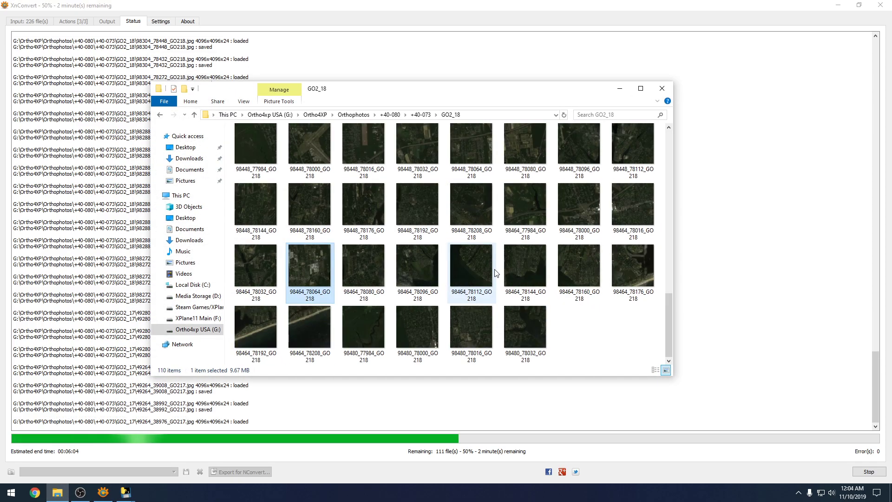
{"action": "left_click", "coordinate": [160, 114]}
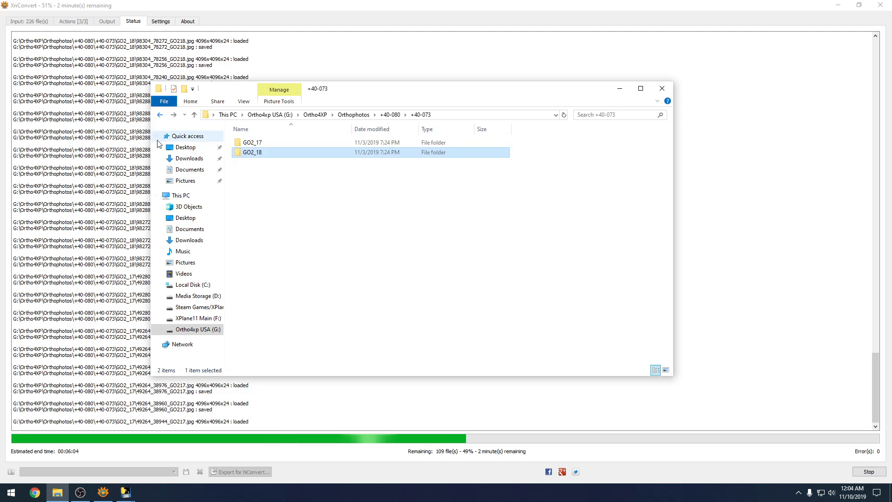
{"action": "left_click", "coordinate": [318, 144]}
{"action": "double_click", "coordinate": [318, 144]}
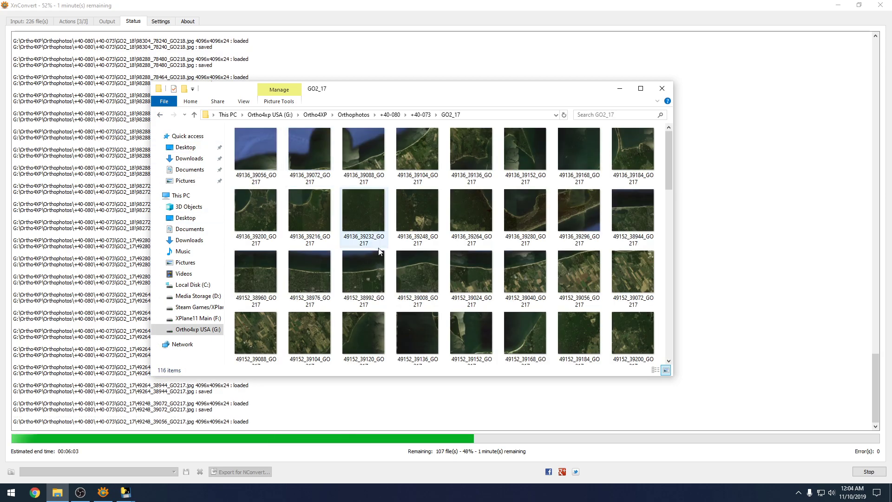
{"action": "scroll", "coordinate": [379, 253], "scroll_direction": "down", "scroll_amount": 5}
{"action": "scroll", "coordinate": [381, 252], "scroll_direction": "up", "scroll_amount": 1}
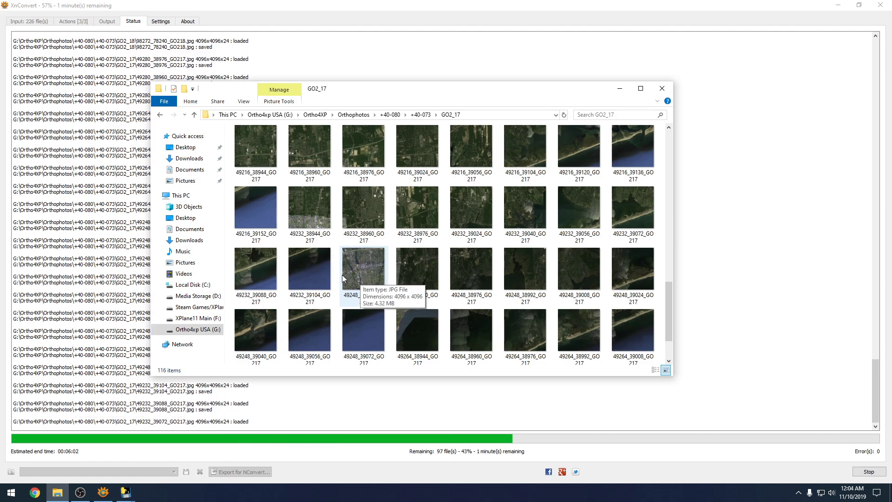
Open 49248_38944 in Photos and scroll through the darkened GO2_17 aerial tiles
{"action": "double_click", "coordinate": [367, 295]}
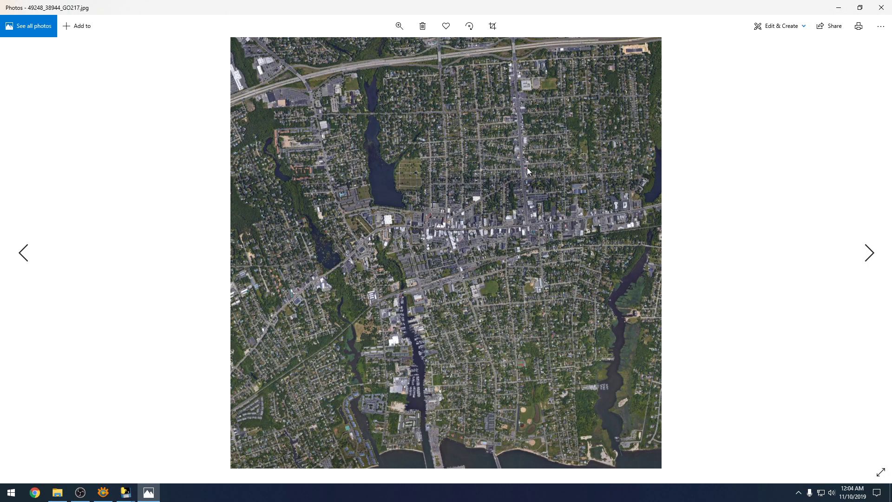
{"action": "scroll", "coordinate": [496, 305], "scroll_direction": "down", "scroll_amount": 3}
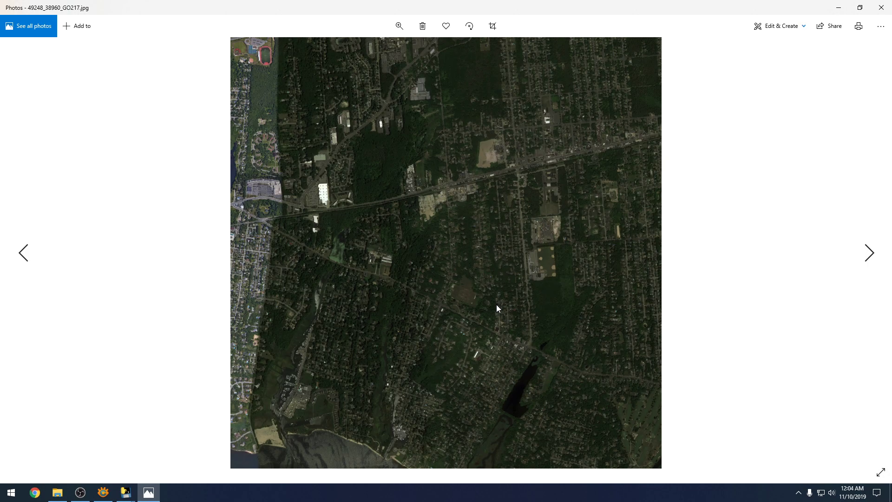
{"action": "scroll", "coordinate": [282, 241], "scroll_direction": "up", "scroll_amount": 5}
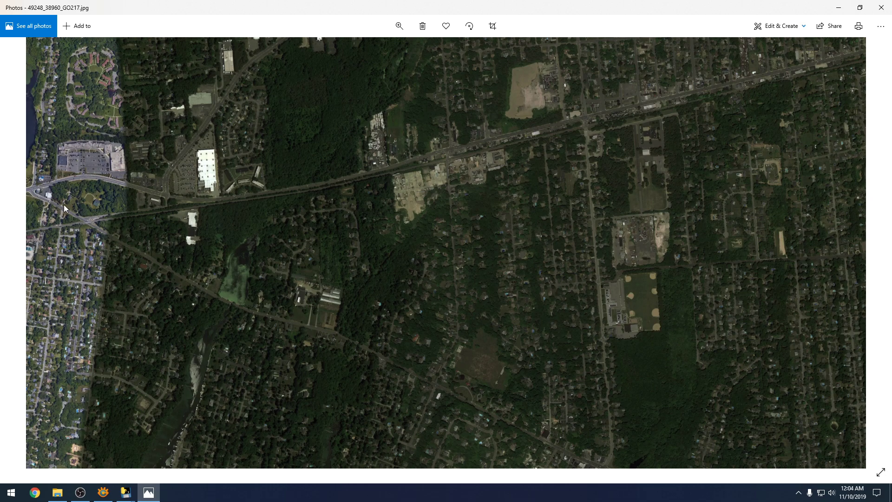
{"action": "scroll", "coordinate": [93, 204], "scroll_direction": "up", "scroll_amount": 4}
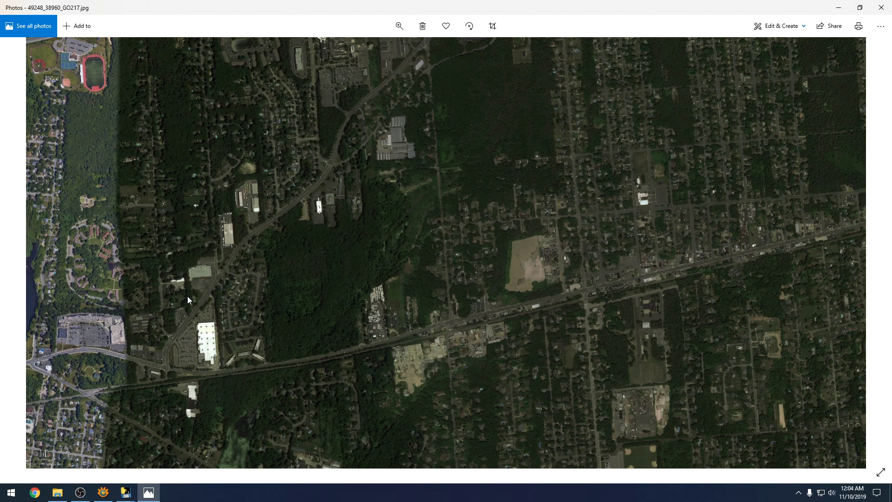
Close Photos and review the GO2_17 thumbnails while the batch finishes all 226 files
{"action": "left_click", "coordinate": [881, 9]}
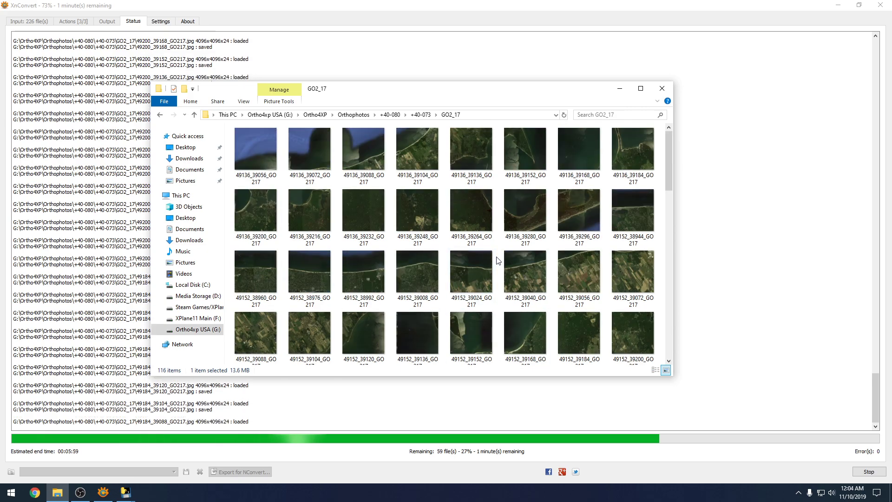
{"action": "scroll", "coordinate": [499, 261], "scroll_direction": "down", "scroll_amount": 1}
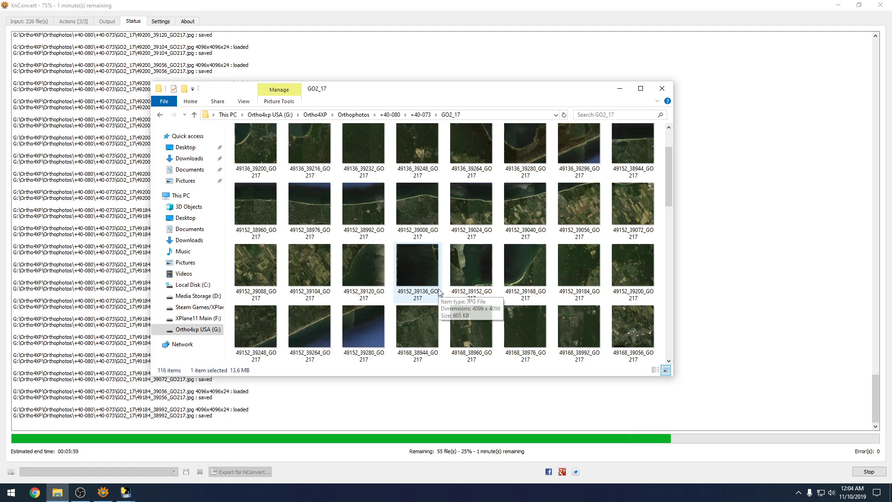
{"action": "scroll", "coordinate": [439, 293], "scroll_direction": "down", "scroll_amount": 4}
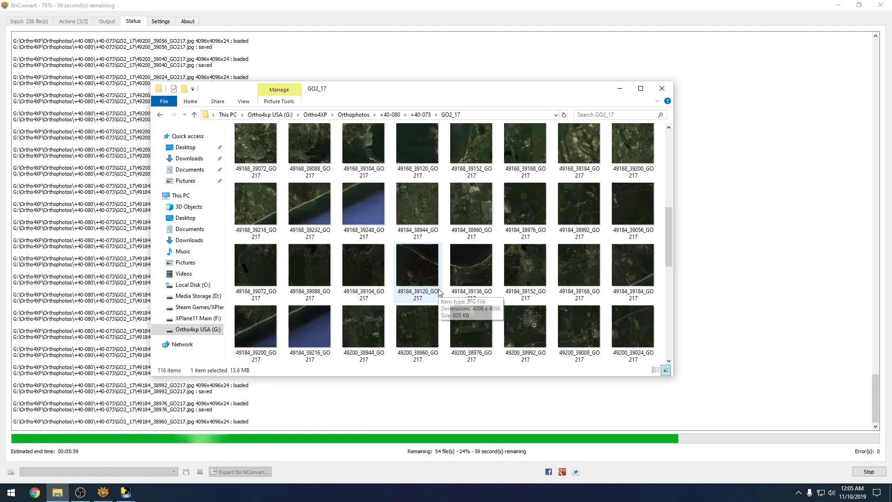
{"action": "scroll", "coordinate": [439, 293], "scroll_direction": "up", "scroll_amount": 1}
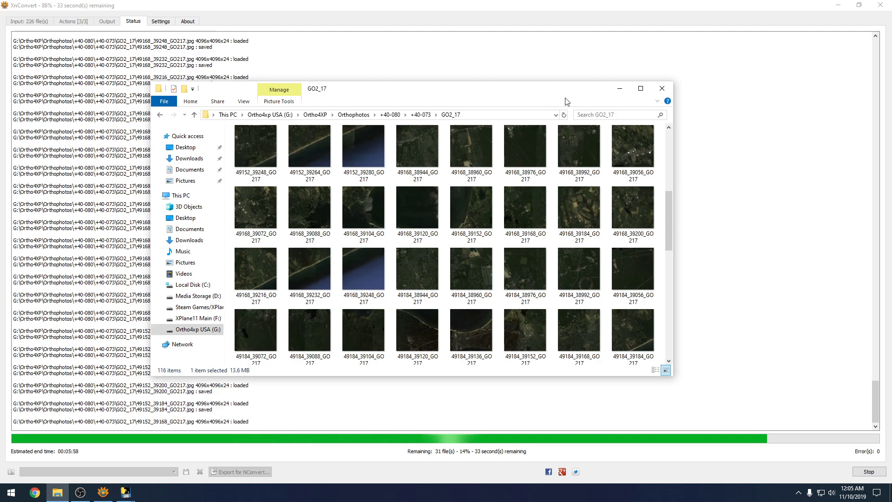
{"action": "scroll", "coordinate": [578, 197], "scroll_direction": "up", "scroll_amount": 2}
{"action": "scroll", "coordinate": [578, 197], "scroll_direction": "up", "scroll_amount": 2}
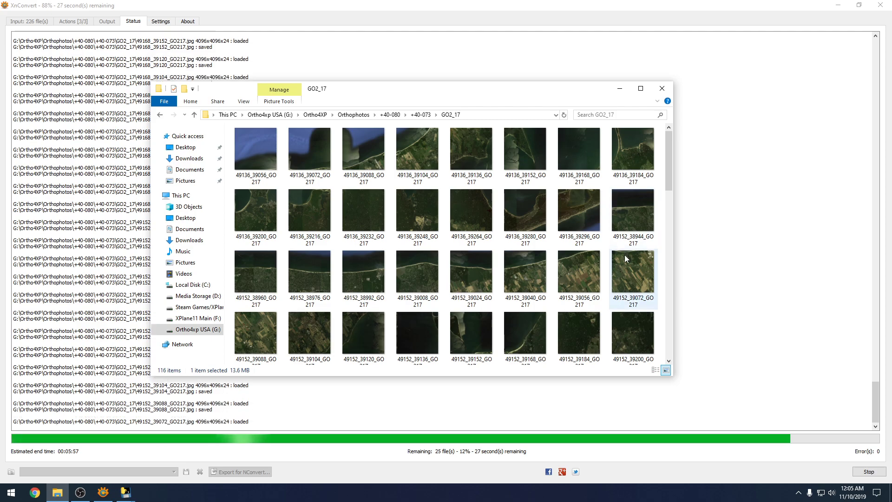
{"action": "mouse_move", "coordinate": [624, 258]}
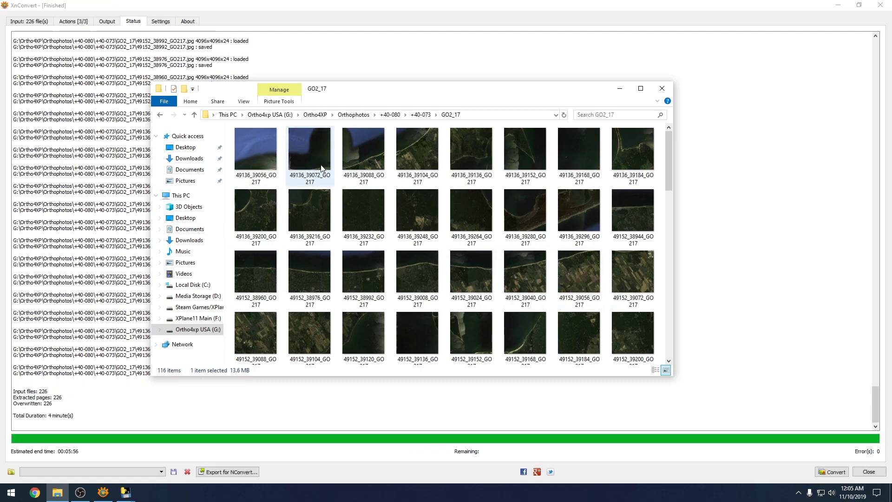
Close the GO2_17 folder window, select the Total Duration log line, and close XnConvert
{"action": "left_click", "coordinate": [662, 89]}
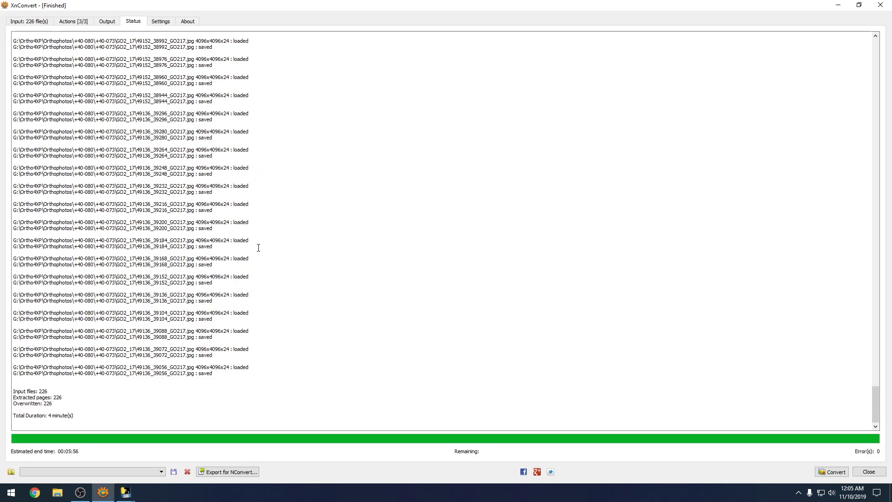
{"action": "left_click_drag", "start_coordinate": [22, 415], "coordinate": [87, 423]}
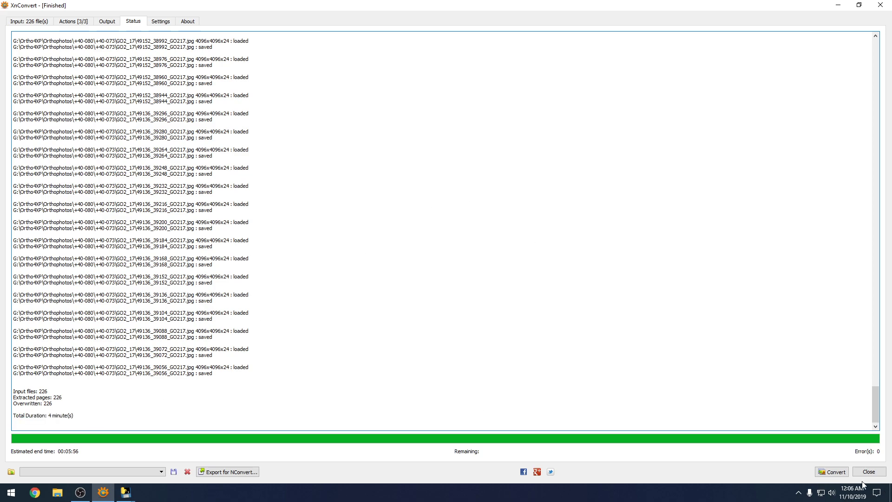
{"action": "left_click", "coordinate": [873, 472]}
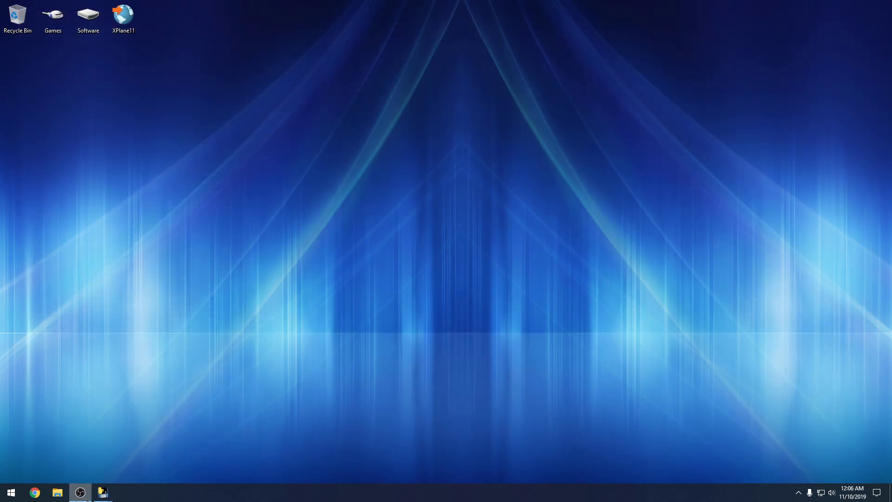
Activate tile +40-073 near New York on the Ortho4XP tile map and return to the main window
{"action": "mouse_move", "coordinate": [103, 493]}
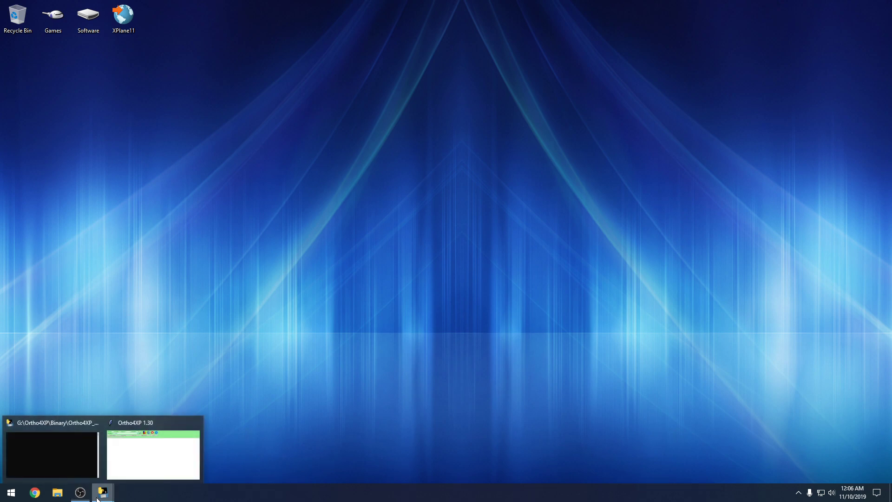
{"action": "left_click", "coordinate": [133, 450]}
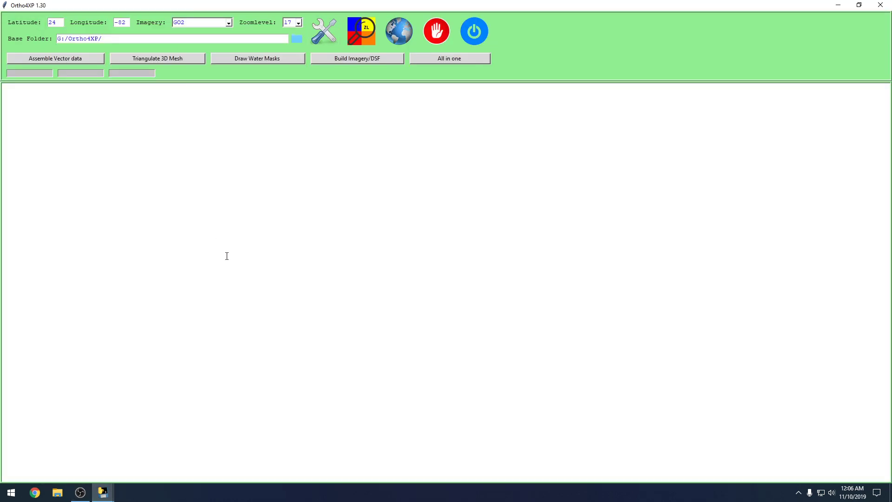
{"action": "left_click", "coordinate": [398, 30]}
{"action": "scroll", "coordinate": [436, 129], "scroll_direction": "down", "scroll_amount": 1}
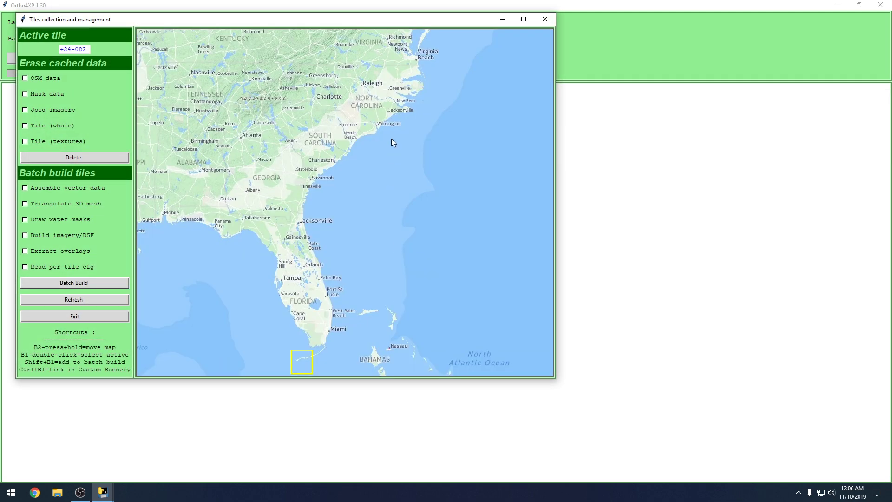
{"action": "scroll", "coordinate": [417, 158], "scroll_direction": "up", "scroll_amount": 1}
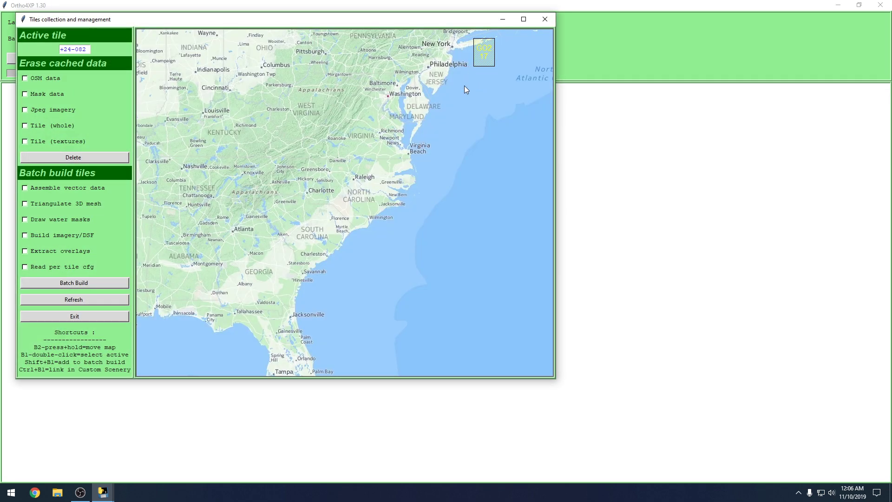
{"action": "left_click_drag", "start_coordinate": [466, 90], "coordinate": [451, 146]}
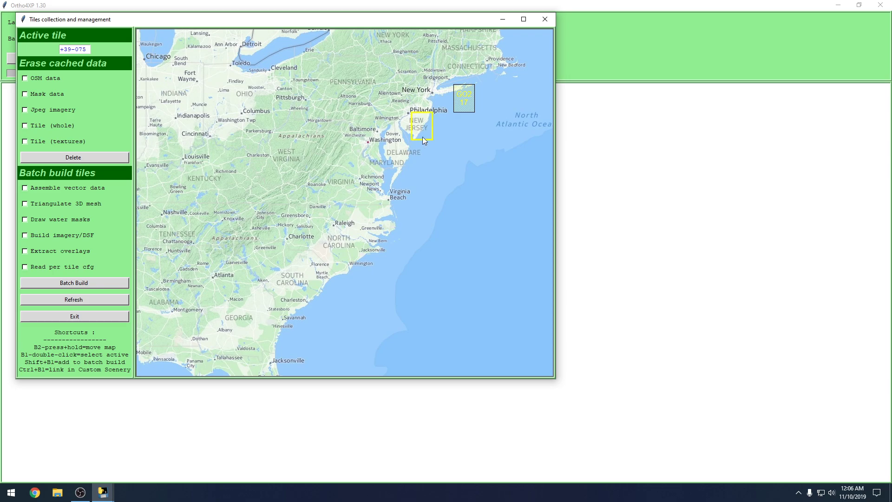
{"action": "double_click", "coordinate": [458, 98]}
{"action": "left_click", "coordinate": [657, 54]}
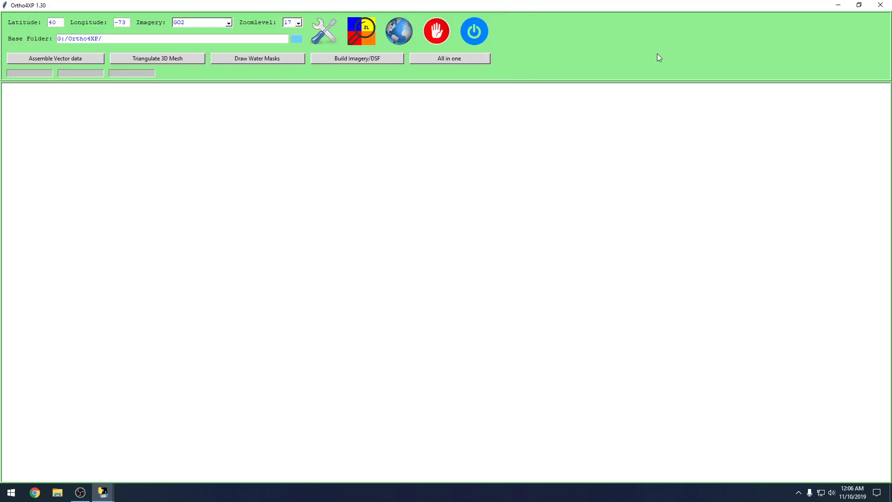
Set skip_converts to False in the Ortho4XP configuration, apply it and exit
{"action": "left_click", "coordinate": [324, 32]}
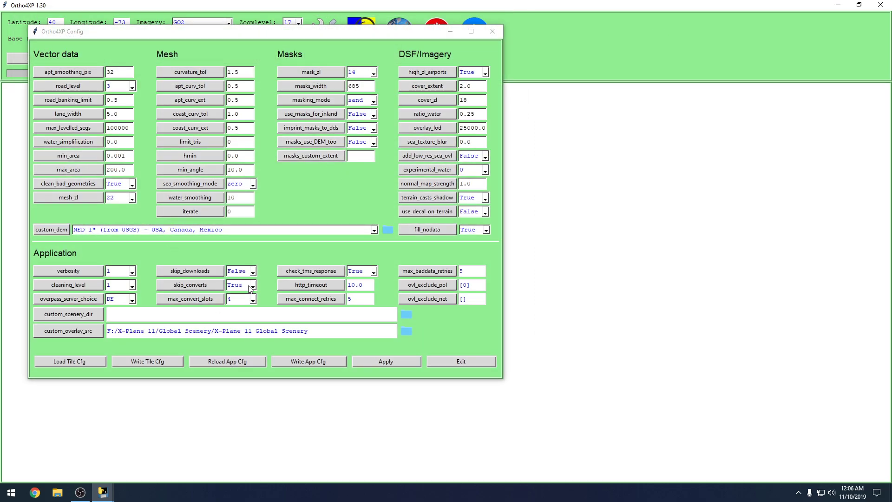
{"action": "left_click", "coordinate": [240, 286]}
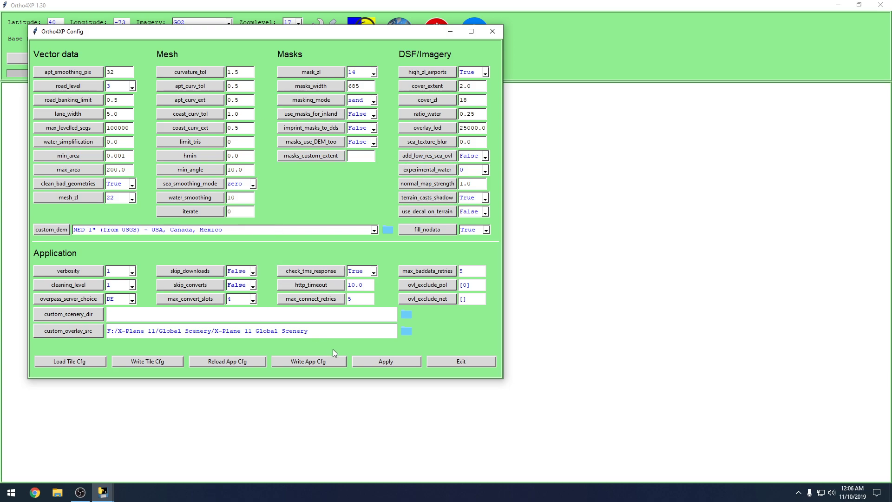
{"action": "left_click", "coordinate": [254, 286]}
{"action": "left_click", "coordinate": [386, 361]}
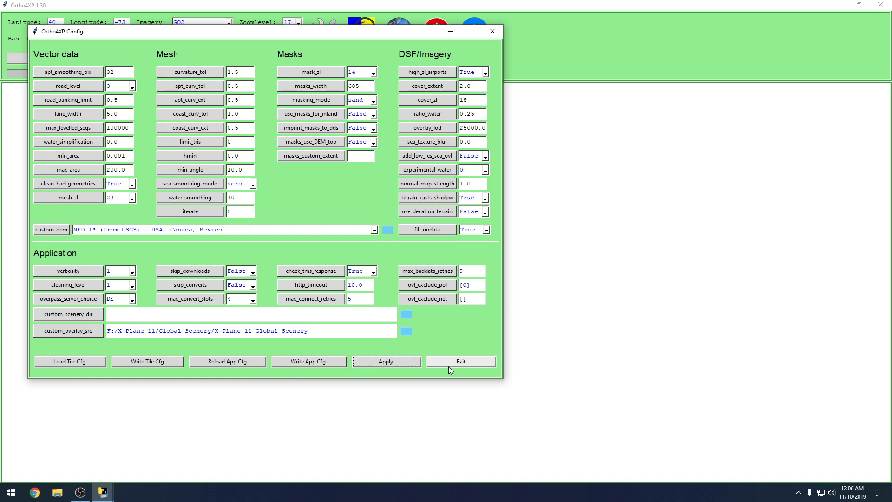
{"action": "left_click", "coordinate": [449, 367]}
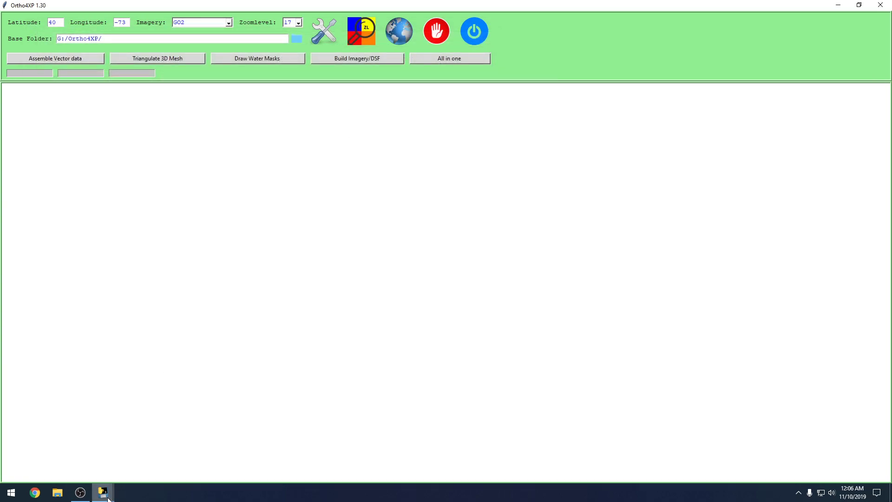
Add tile +40-073 to the batch with Build imagery/DSF and Extract overlays ticked
{"action": "mouse_move", "coordinate": [103, 494]}
{"action": "left_click", "coordinate": [259, 444]}
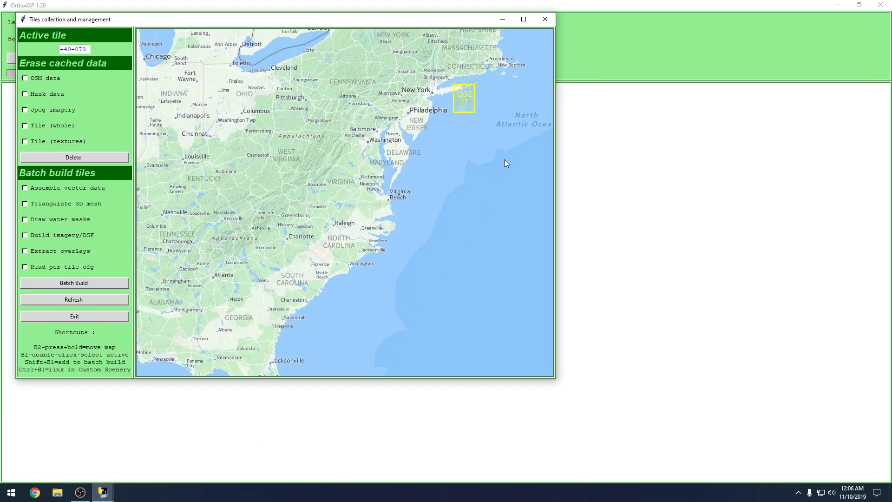
{"action": "left_click", "coordinate": [466, 97], "text": "shift"}
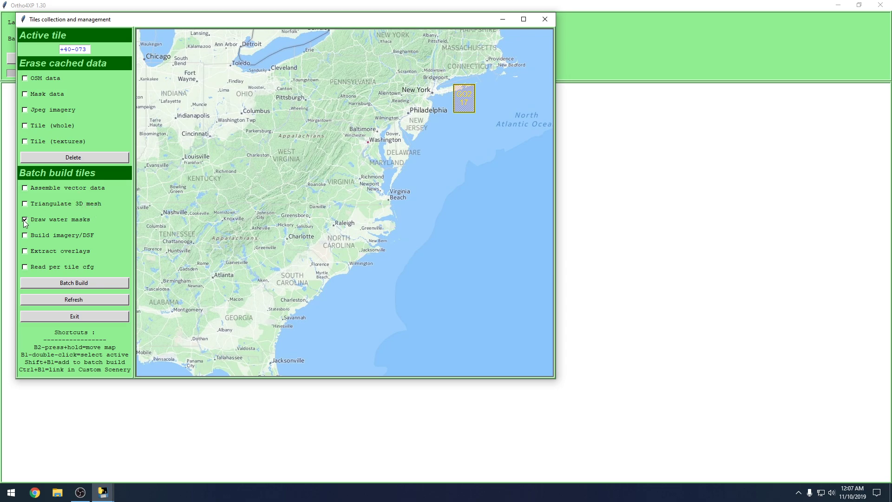
{"action": "left_click", "coordinate": [25, 235]}
{"action": "left_click", "coordinate": [24, 252]}
Run the batch build of tile +40-073 to completion, then open File Explorer
{"action": "left_click_drag", "start_coordinate": [291, 18], "coordinate": [568, 73]}
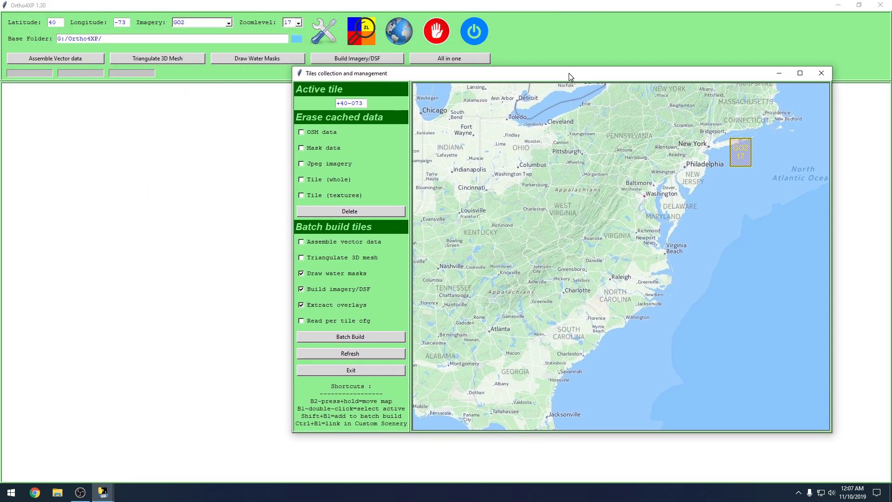
{"action": "left_click", "coordinate": [391, 338]}
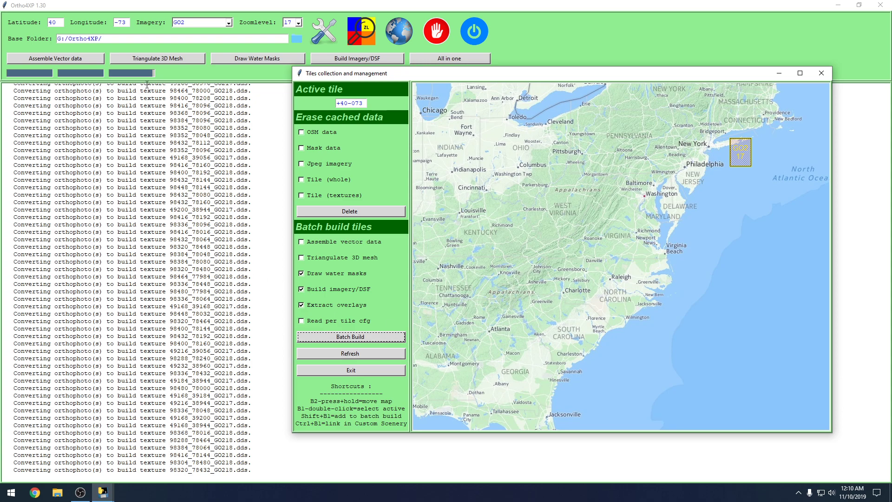
{"action": "left_click", "coordinate": [69, 496]}
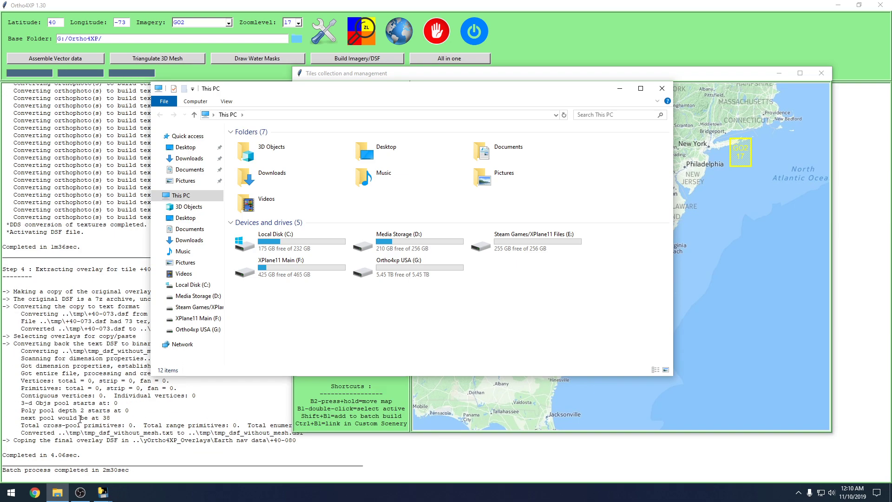
Navigate from the Ortho4xp USA drive into the zOrtho4XP_+40-073 textures folder
{"action": "double_click", "coordinate": [398, 267]}
{"action": "double_click", "coordinate": [251, 144]}
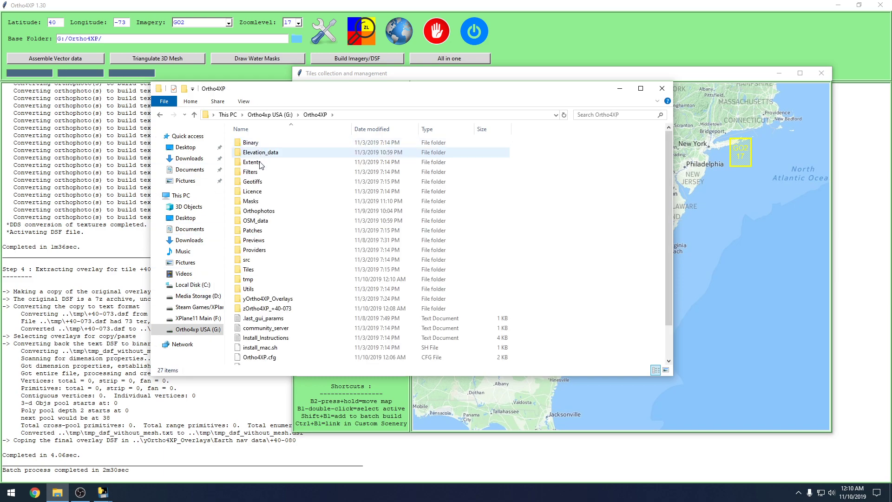
{"action": "double_click", "coordinate": [309, 309]}
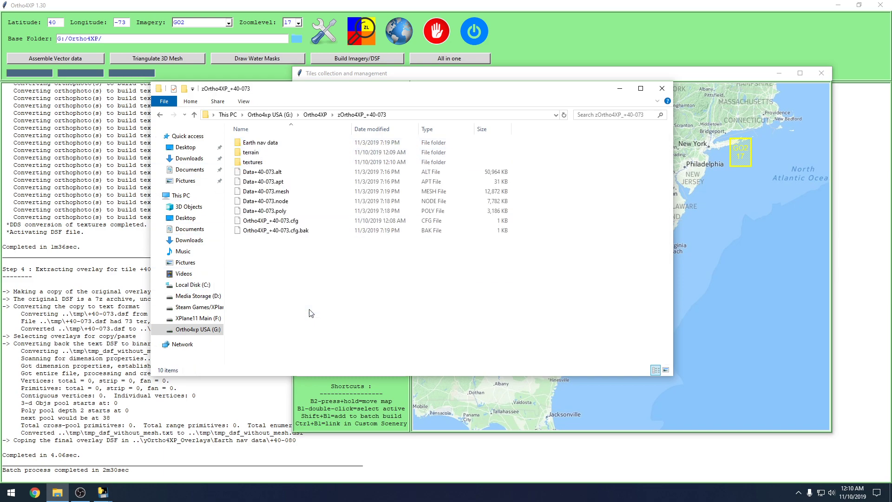
{"action": "double_click", "coordinate": [272, 164]}
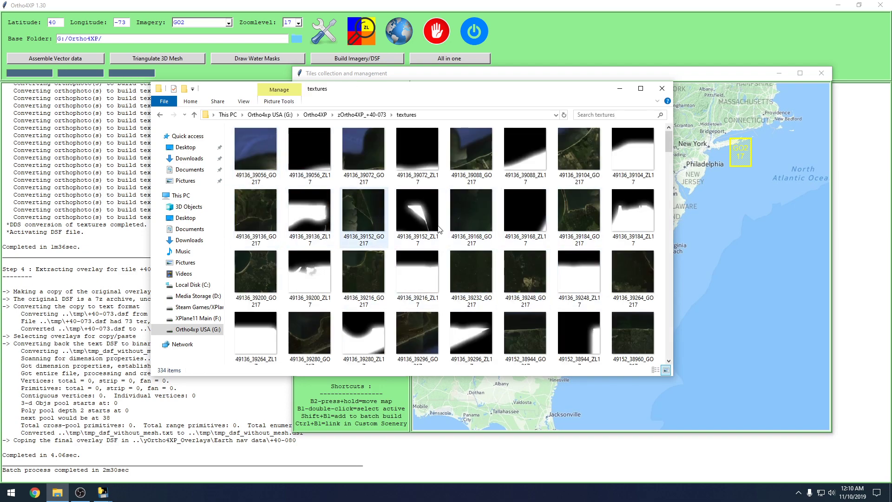
Scroll through the 334 texture thumbnails to review the new DDS imagery and mask PNGs
{"action": "scroll", "coordinate": [464, 223], "scroll_direction": "down", "scroll_amount": 3}
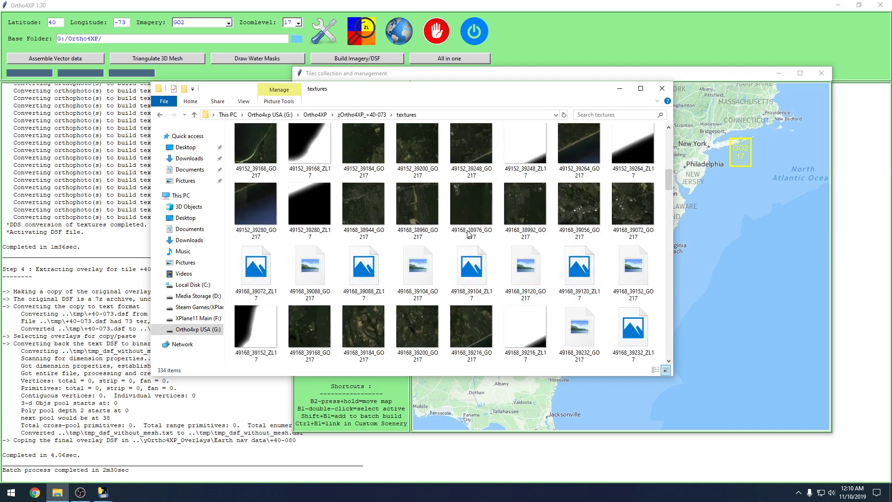
{"action": "scroll", "coordinate": [467, 193], "scroll_direction": "down", "scroll_amount": 4}
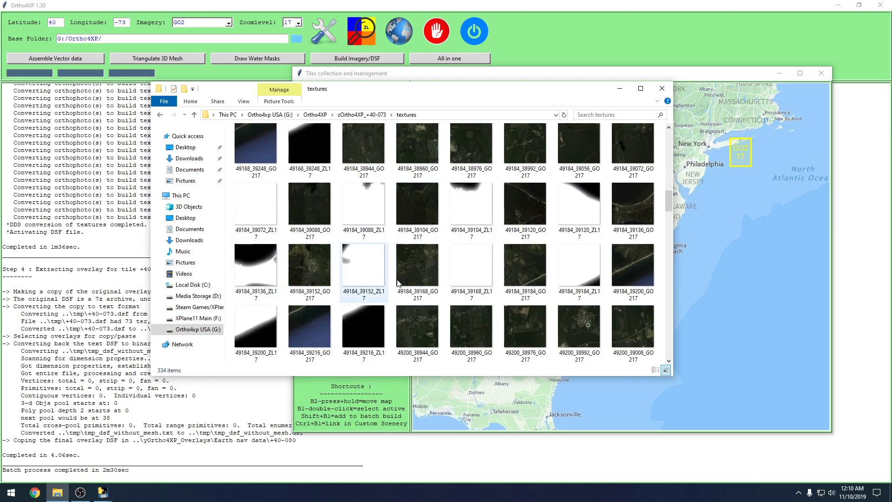
{"action": "scroll", "coordinate": [510, 259], "scroll_direction": "down", "scroll_amount": 2}
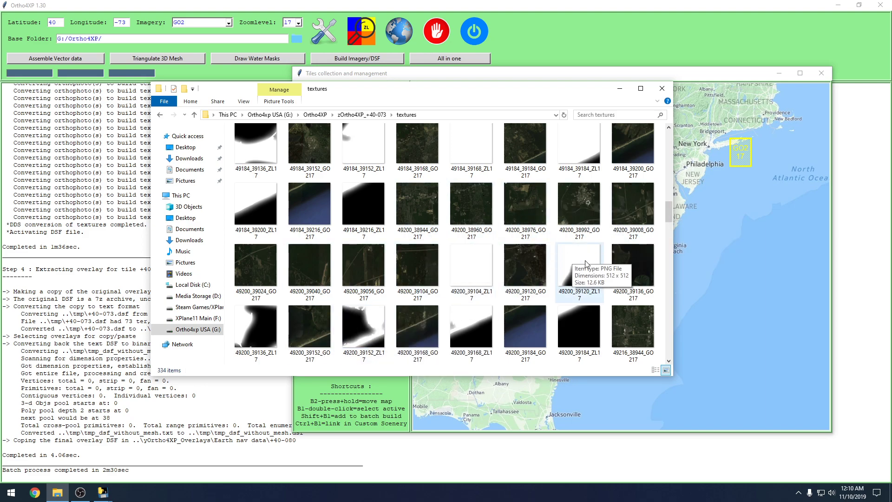
{"action": "scroll", "coordinate": [515, 290], "scroll_direction": "down", "scroll_amount": 5}
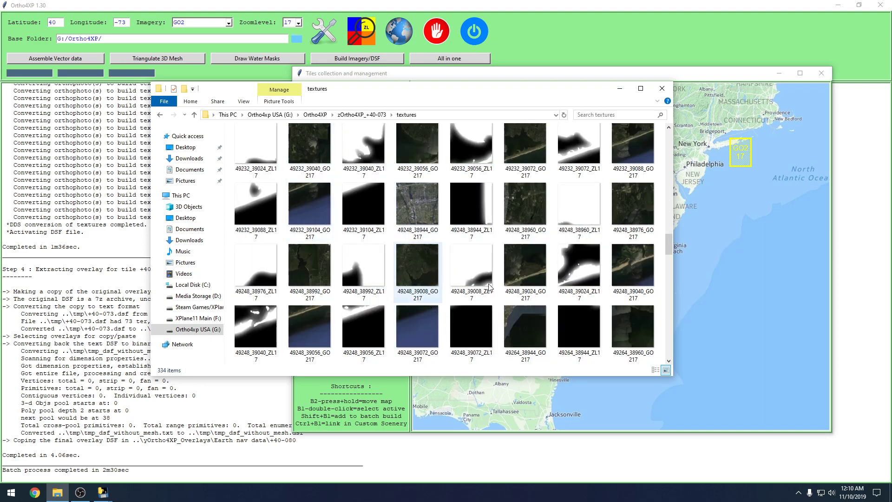
{"action": "scroll", "coordinate": [516, 289], "scroll_direction": "down", "scroll_amount": 2}
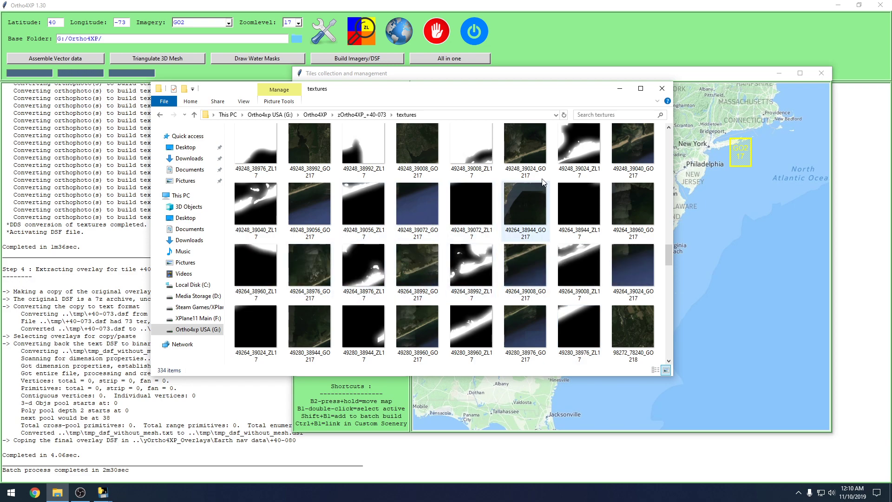
{"action": "scroll", "coordinate": [353, 232], "scroll_direction": "up", "scroll_amount": 1}
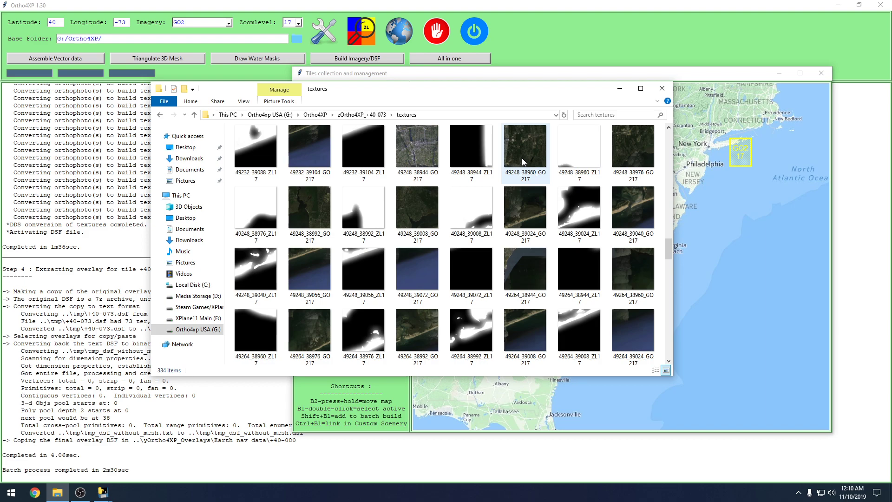
{"action": "scroll", "coordinate": [483, 278], "scroll_direction": "down", "scroll_amount": 10}
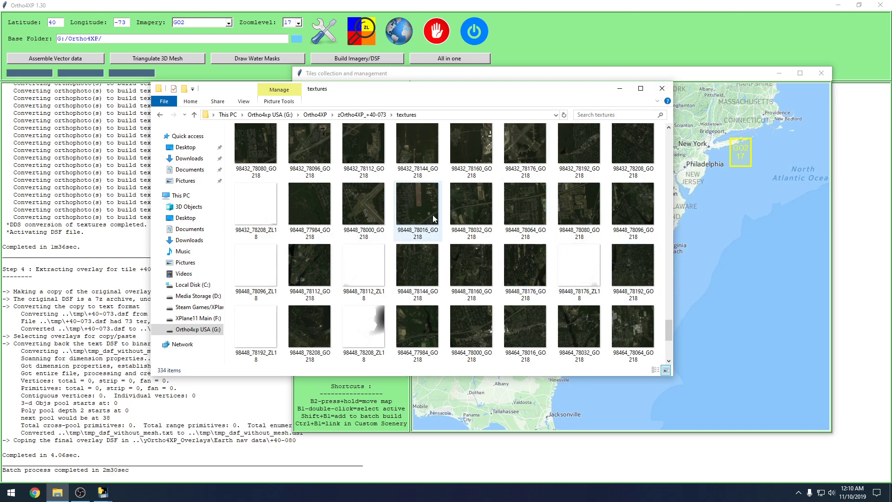
Close the textures folder and Tiles collection windows, then keep skip_converts at False in Config
{"action": "left_click", "coordinate": [662, 88]}
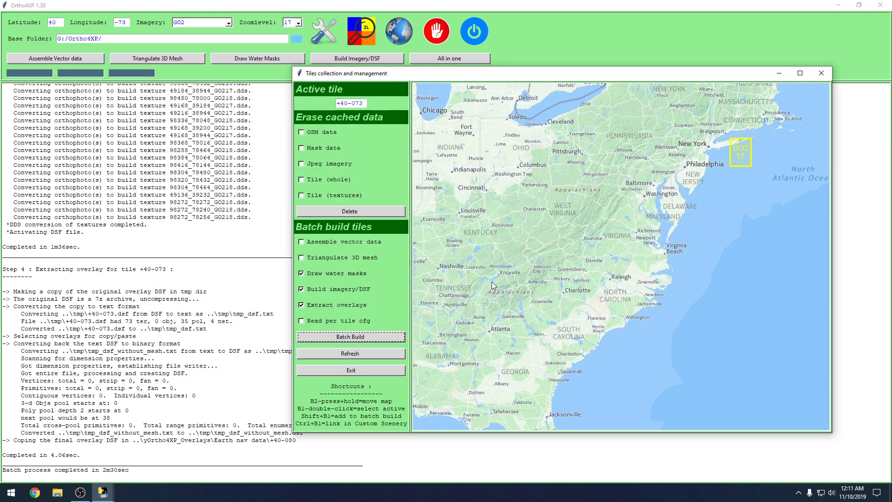
{"action": "left_click", "coordinate": [387, 371]}
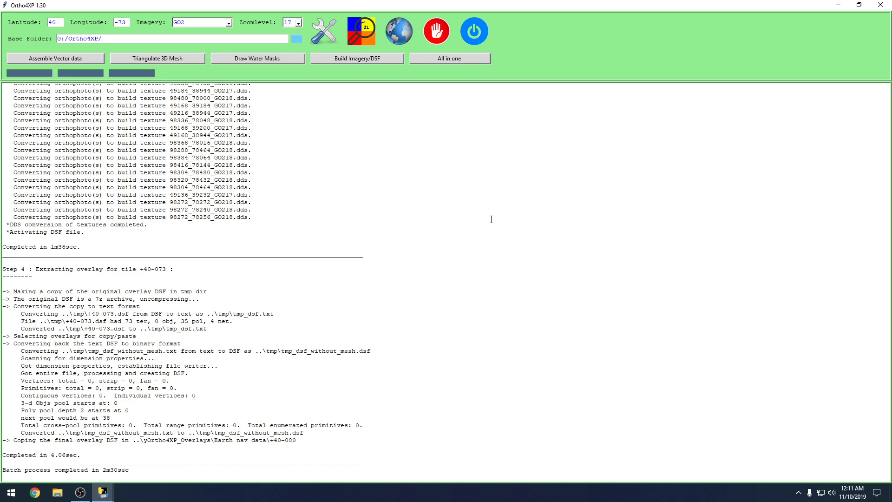
{"action": "left_click", "coordinate": [317, 35]}
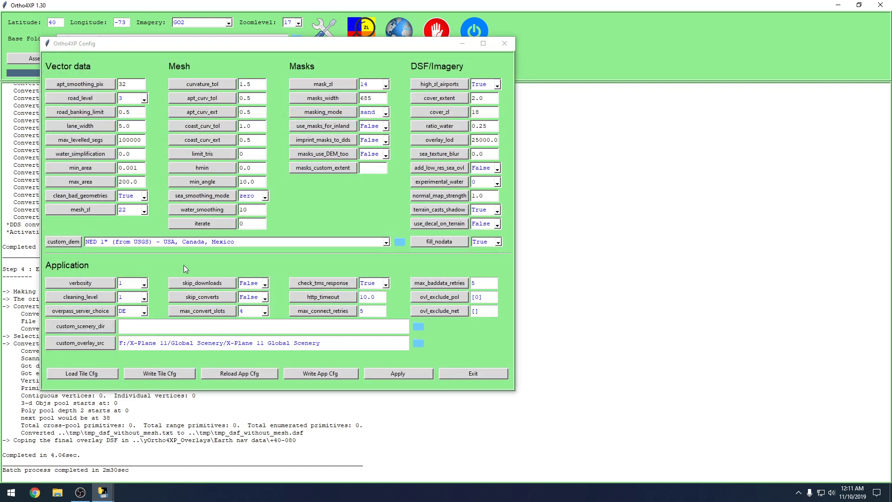
{"action": "left_click", "coordinate": [262, 299]}
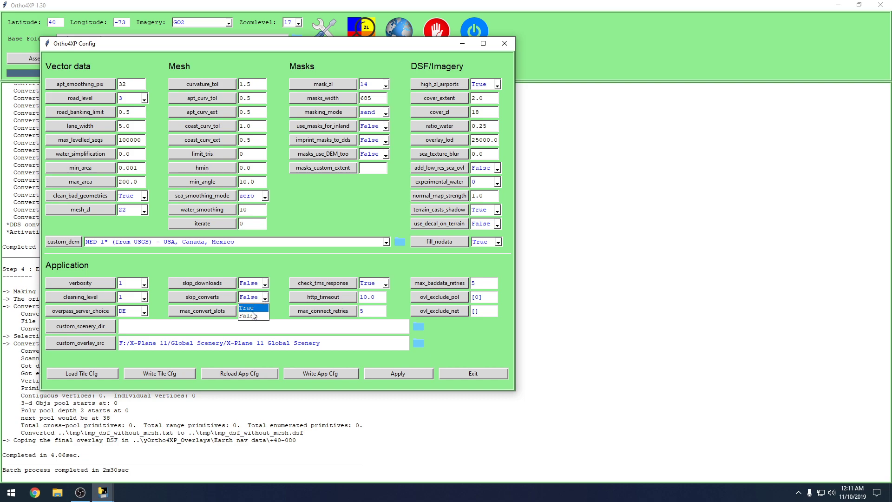
{"action": "left_click", "coordinate": [248, 316]}
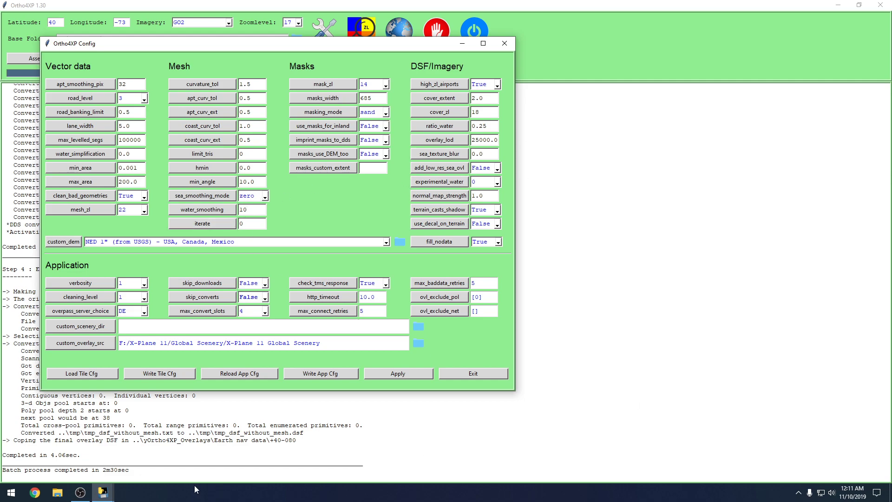
Browse from This PC to G:\Ortho4XP\zOrtho4XP_+40-073\textures
{"action": "left_click", "coordinate": [60, 494]}
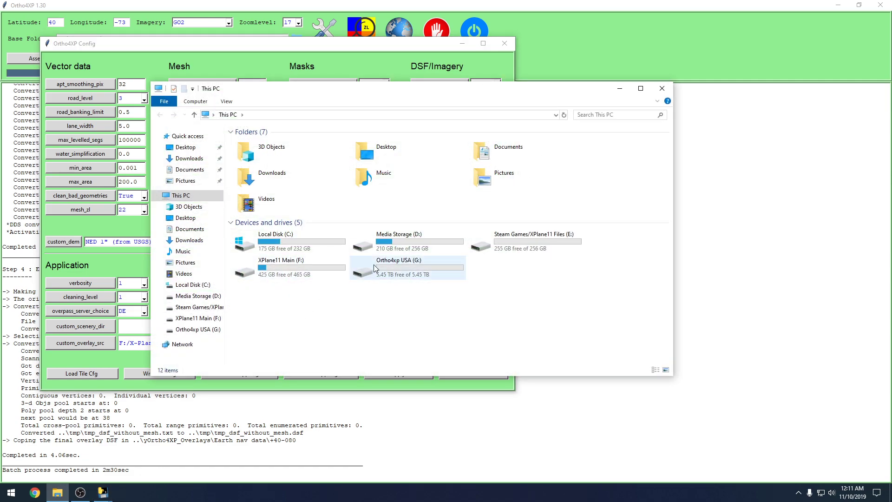
{"action": "double_click", "coordinate": [286, 278]}
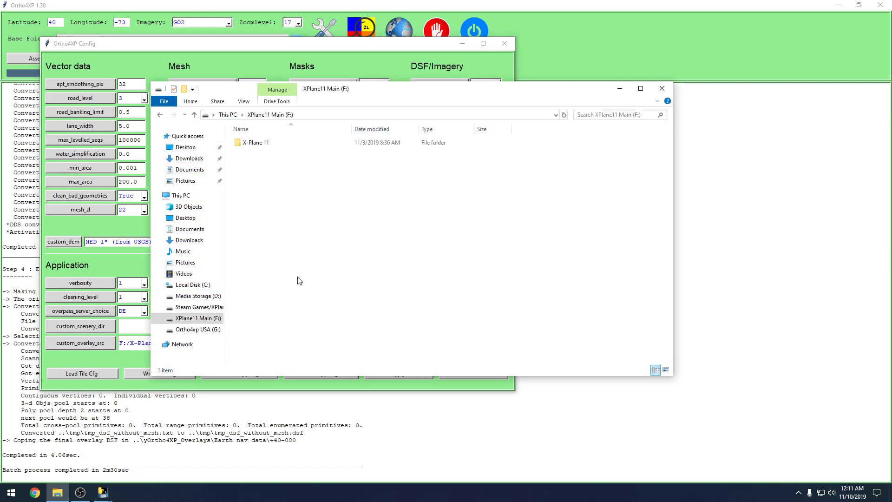
{"action": "left_click", "coordinate": [160, 114]}
{"action": "double_click", "coordinate": [403, 276]}
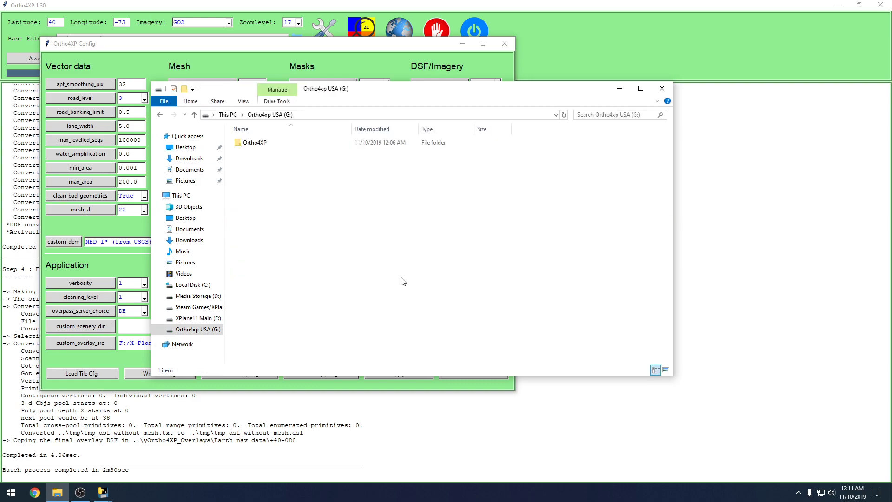
{"action": "left_click", "coordinate": [255, 145]}
{"action": "double_click", "coordinate": [255, 147]}
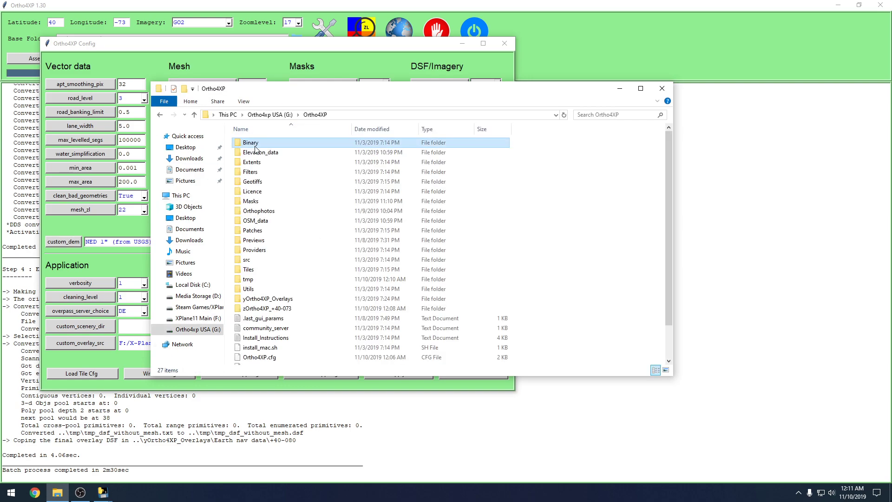
{"action": "left_click", "coordinate": [269, 309]}
{"action": "double_click", "coordinate": [269, 309]}
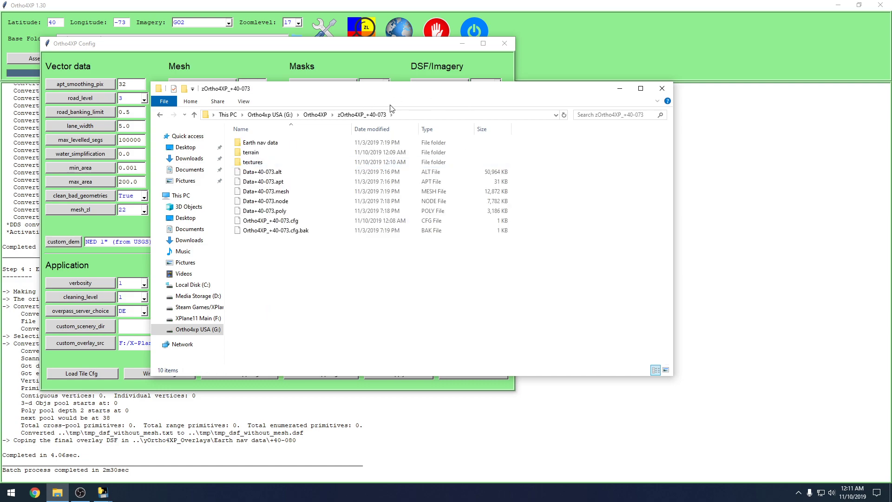
{"action": "double_click", "coordinate": [293, 162]}
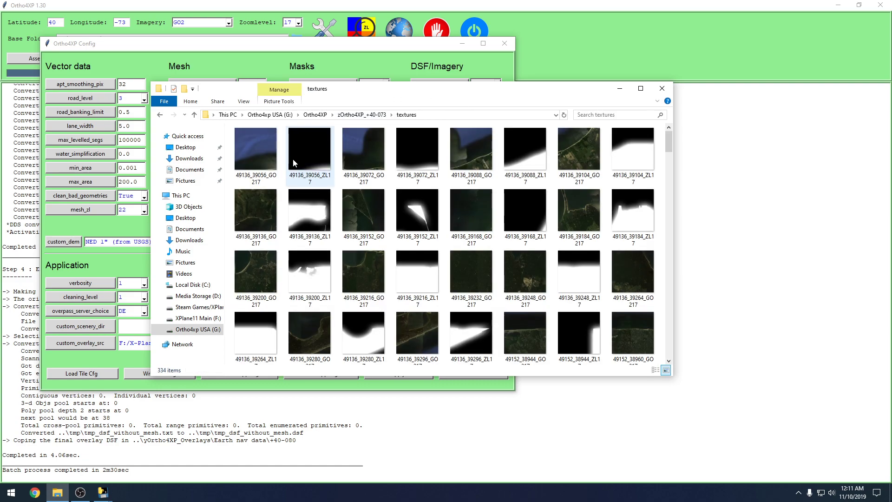
Scroll the texture thumbnails, then return to the zOrtho4XP_+40-073 tile folder
{"action": "scroll", "coordinate": [420, 306], "scroll_direction": "down", "scroll_amount": 15}
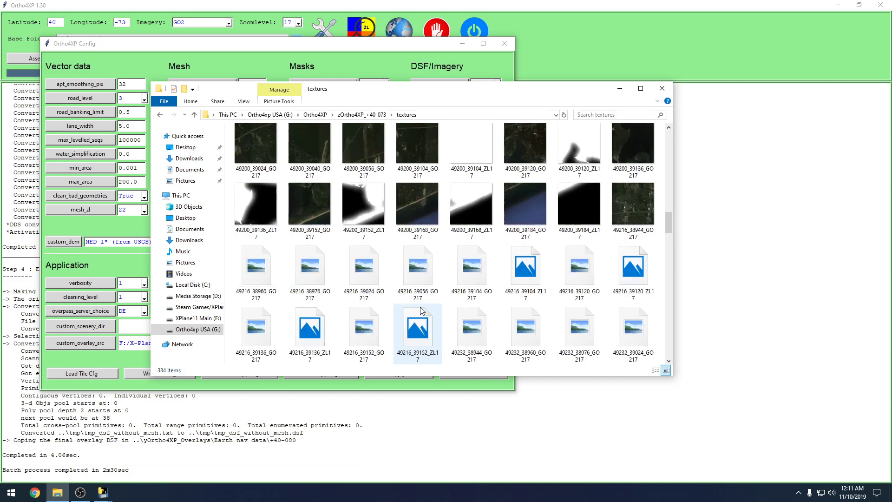
{"action": "scroll", "coordinate": [420, 306], "scroll_direction": "down", "scroll_amount": 15}
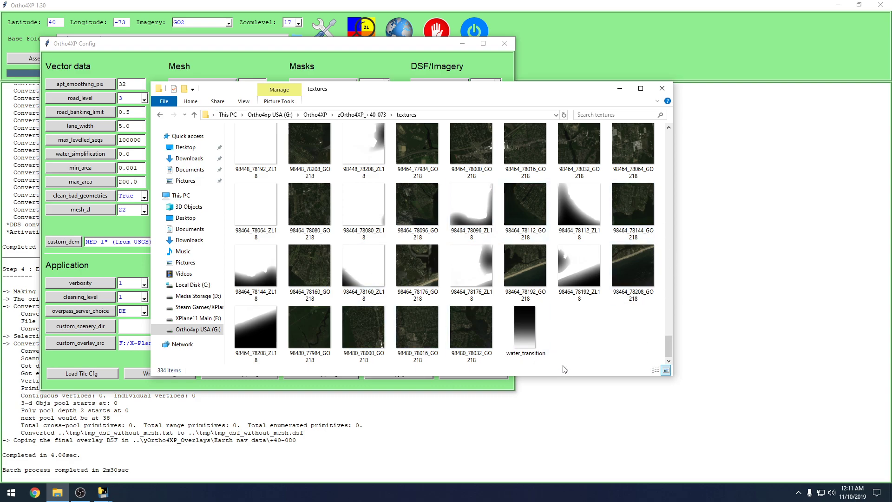
{"action": "scroll", "coordinate": [409, 300], "scroll_direction": "up", "scroll_amount": 15}
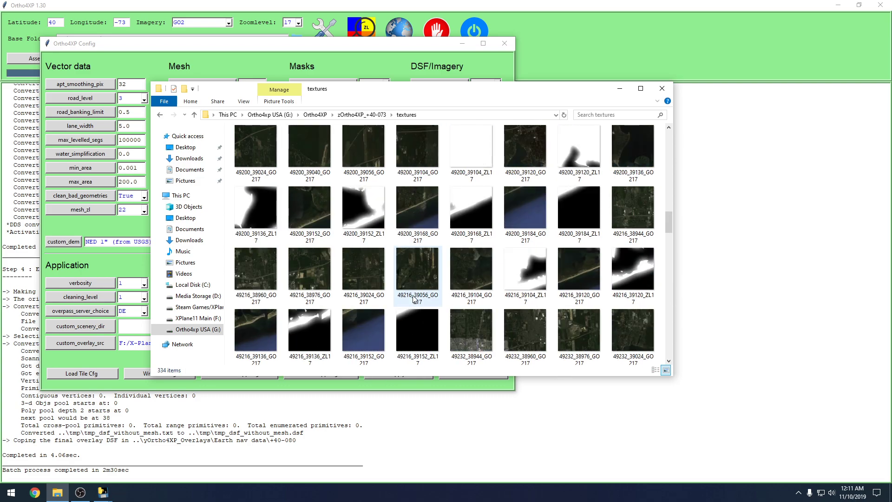
{"action": "scroll", "coordinate": [409, 300], "scroll_direction": "up", "scroll_amount": 1}
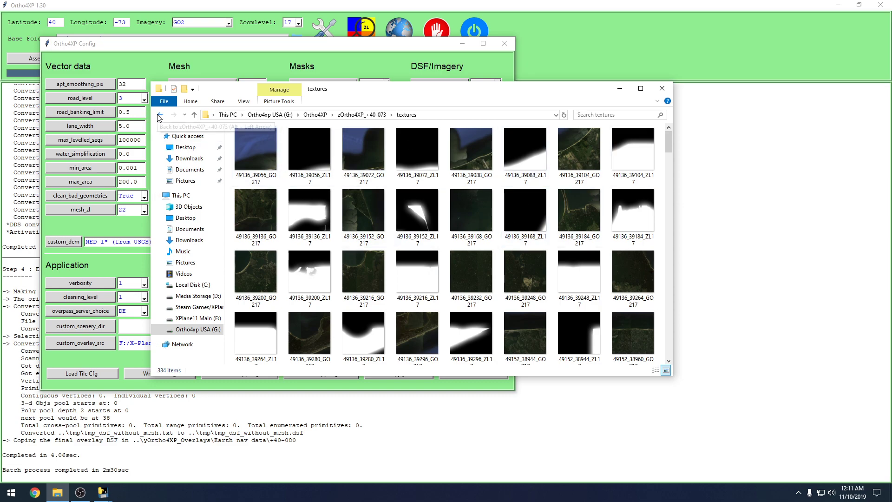
{"action": "left_click", "coordinate": [160, 117]}
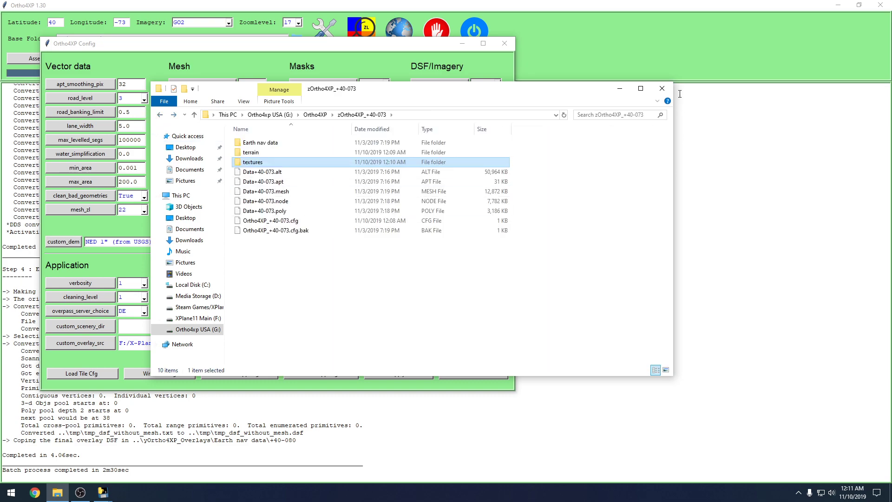
Dismiss the File Explorer window with Alt+F4 to reveal Ortho4XP's Config settings
{"action": "key", "text": "alt+F4"}
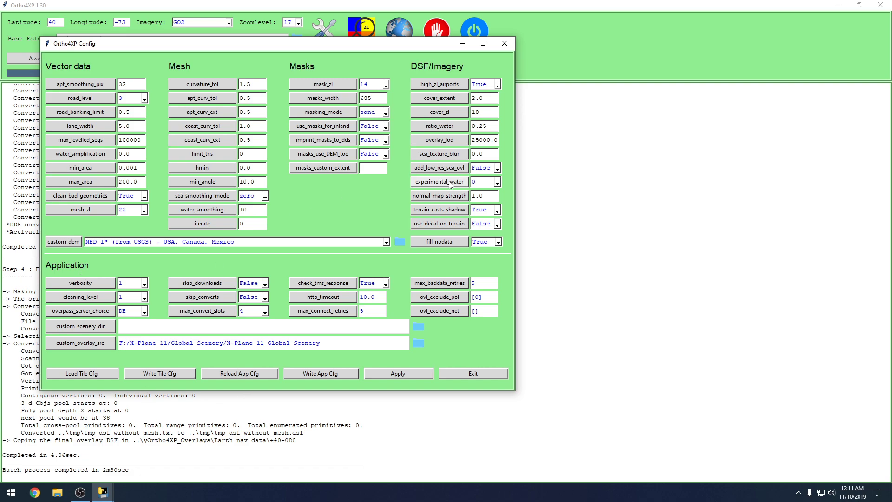